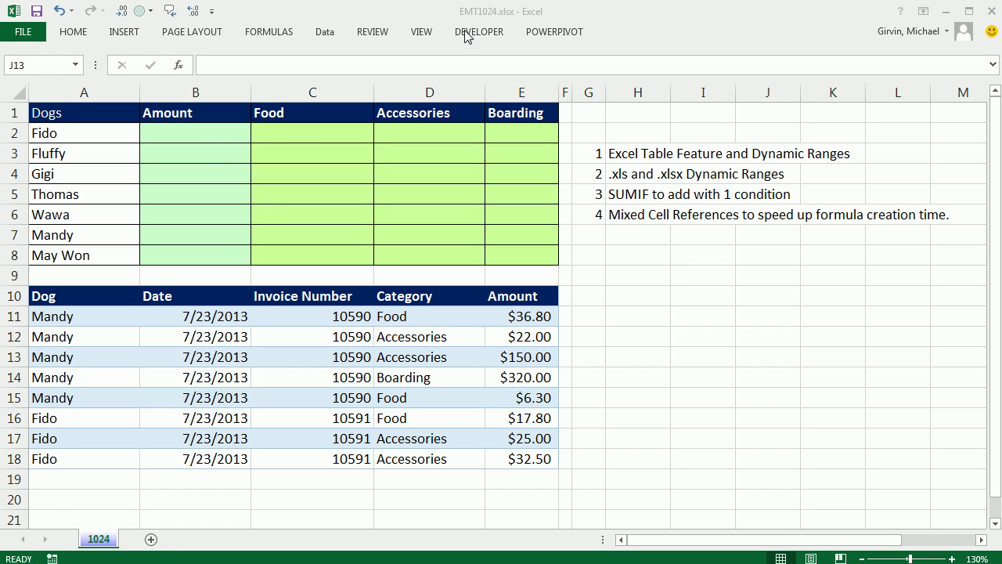
Look over the invoice list, its first date, header row and the empty dog summary grid
left_click(493, 24)
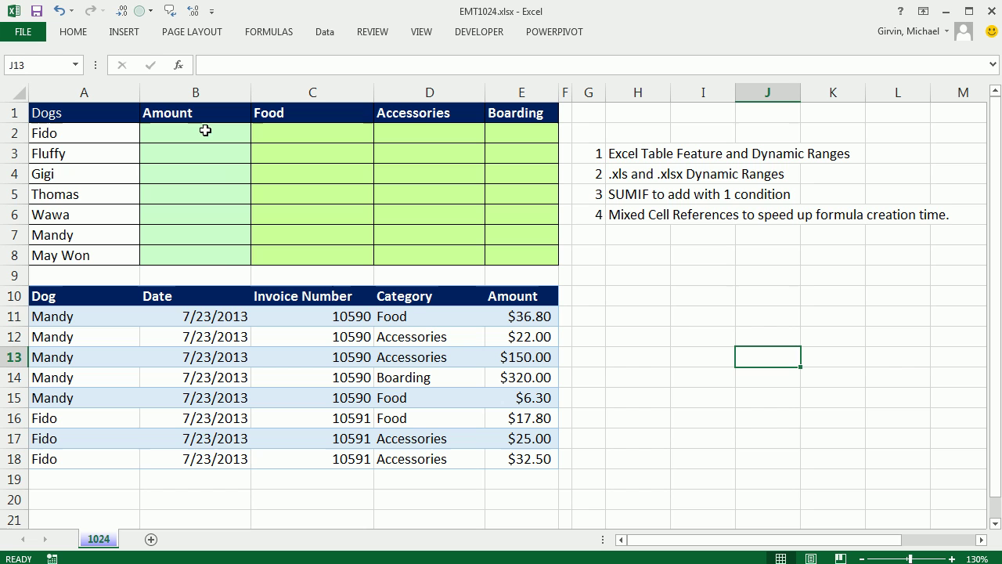
left_click(226, 318)
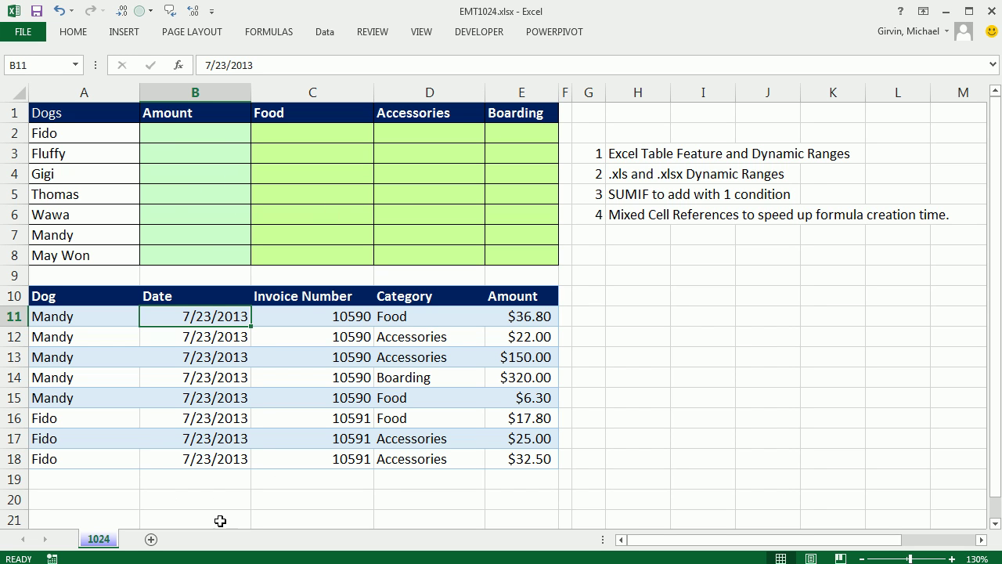
left_click(203, 134)
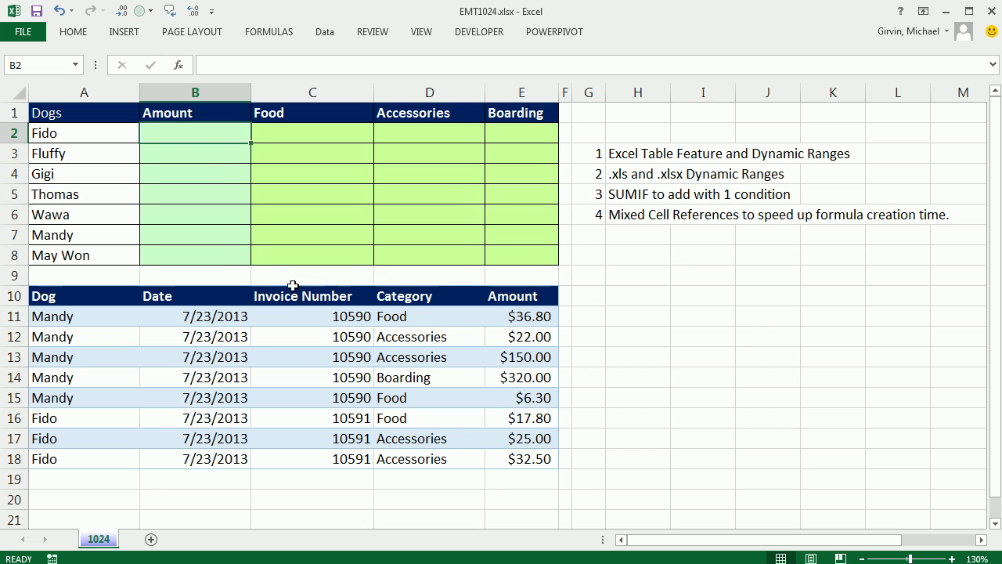
left_click(293, 343)
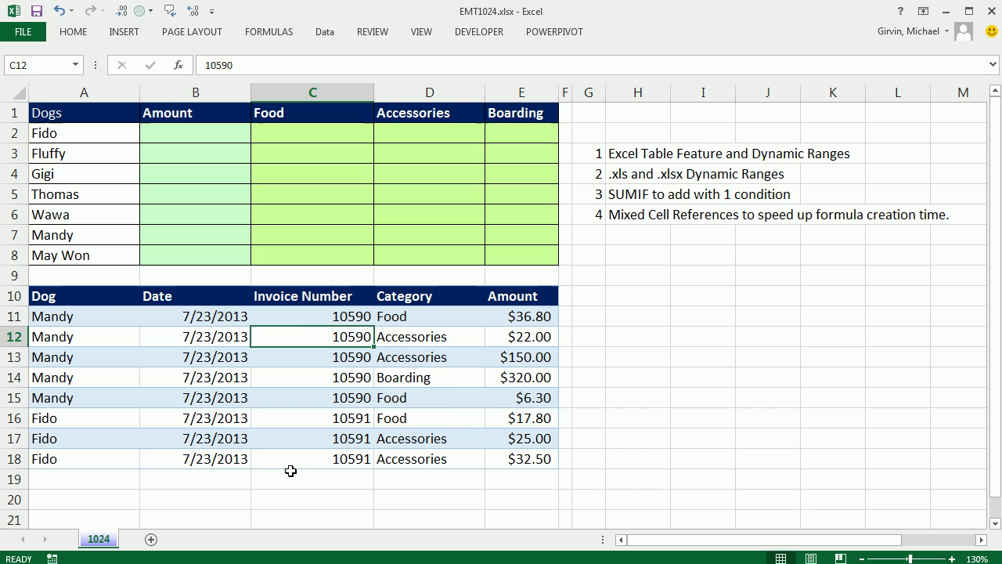
left_click_drag(98, 295, 509, 296)
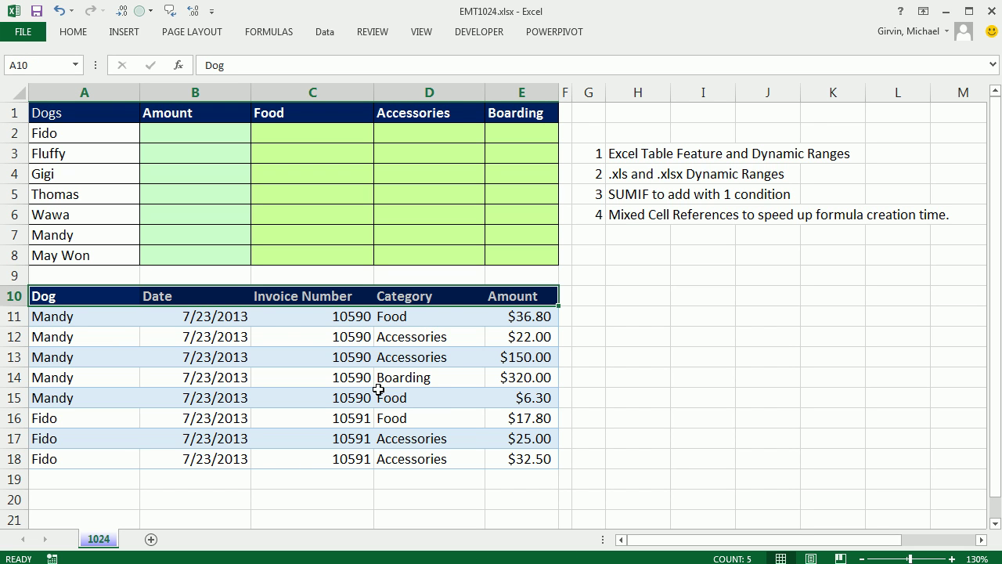
Convert the invoice list A10:E18 into a table with headers
left_click(286, 338)
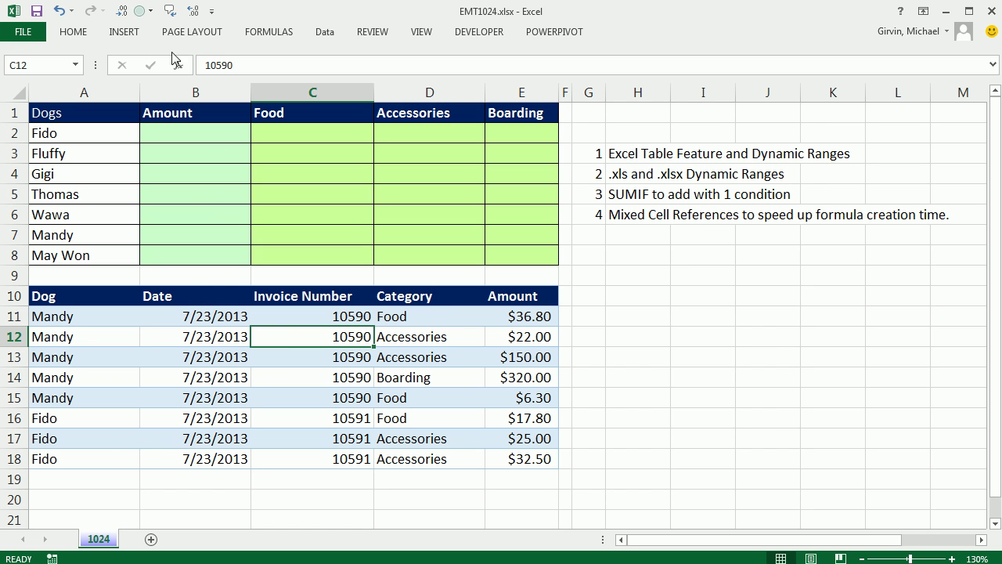
left_click(124, 31)
key("ctrl+t")
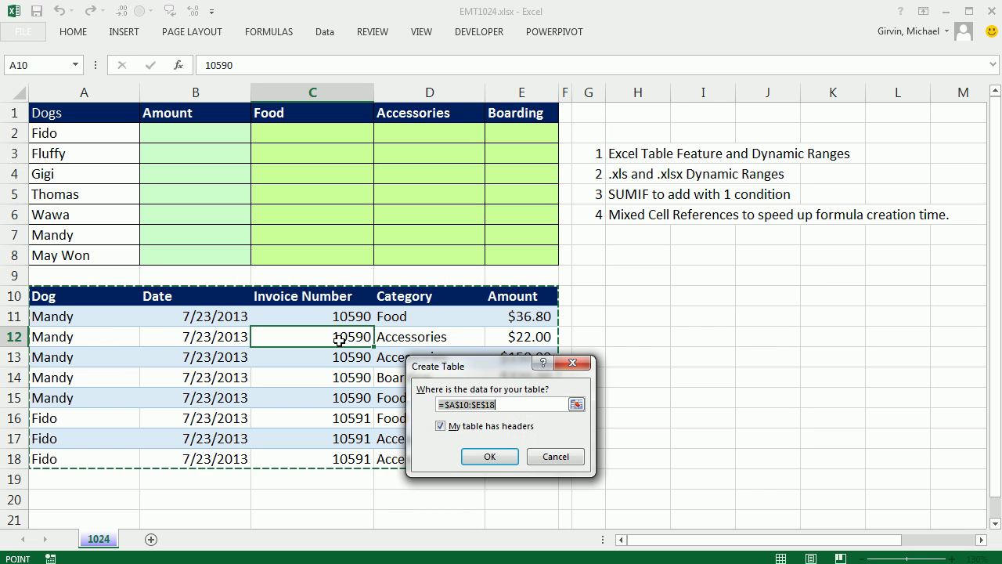
left_click(499, 458)
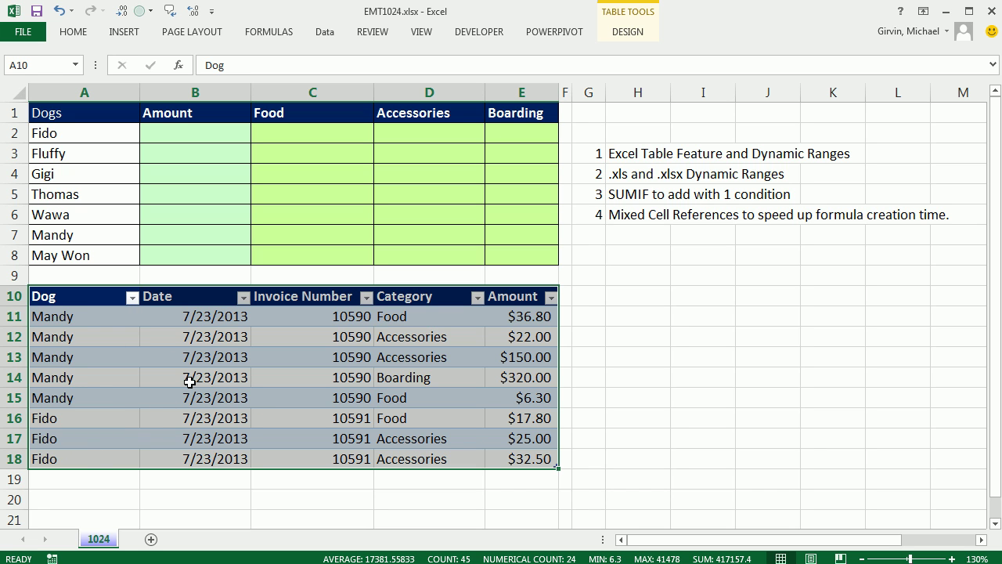
left_click(187, 137)
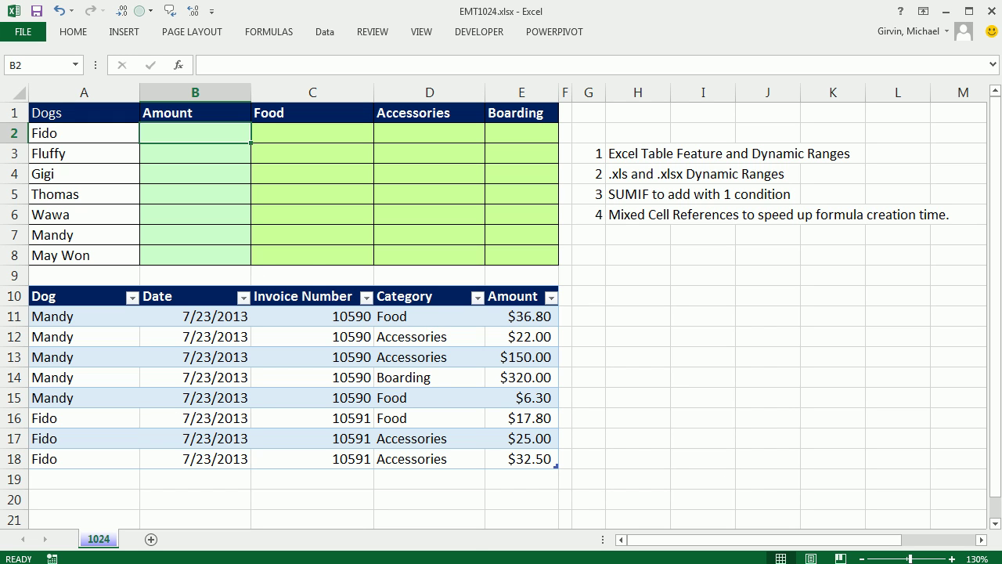
Enter =SUMIF(Table1[Dog],A2,Table1[Amount]) in B2, giving Fido's total of 75.3
type("=s")
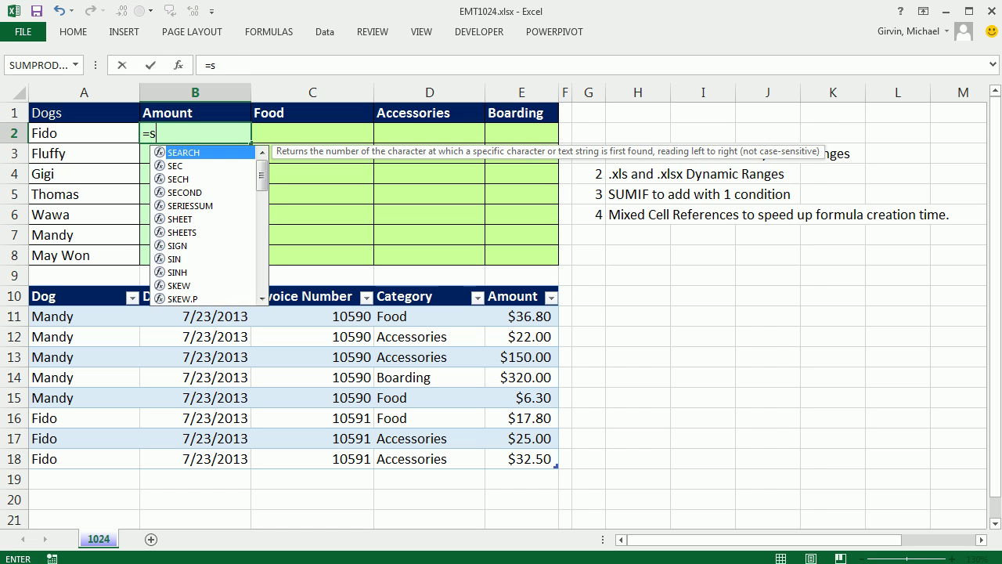
type("umif")
key("Tab")
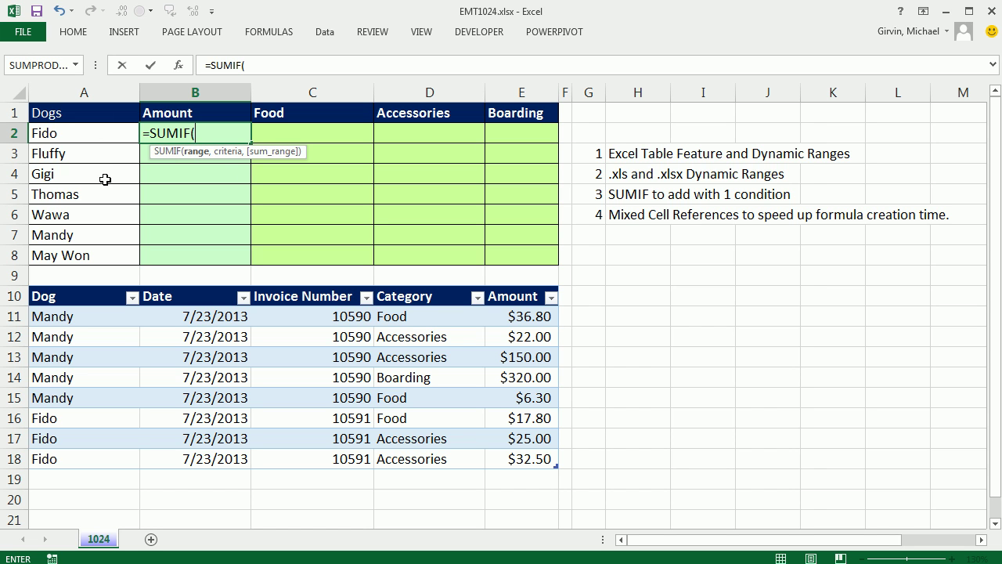
left_click_drag(70, 317, 67, 462)
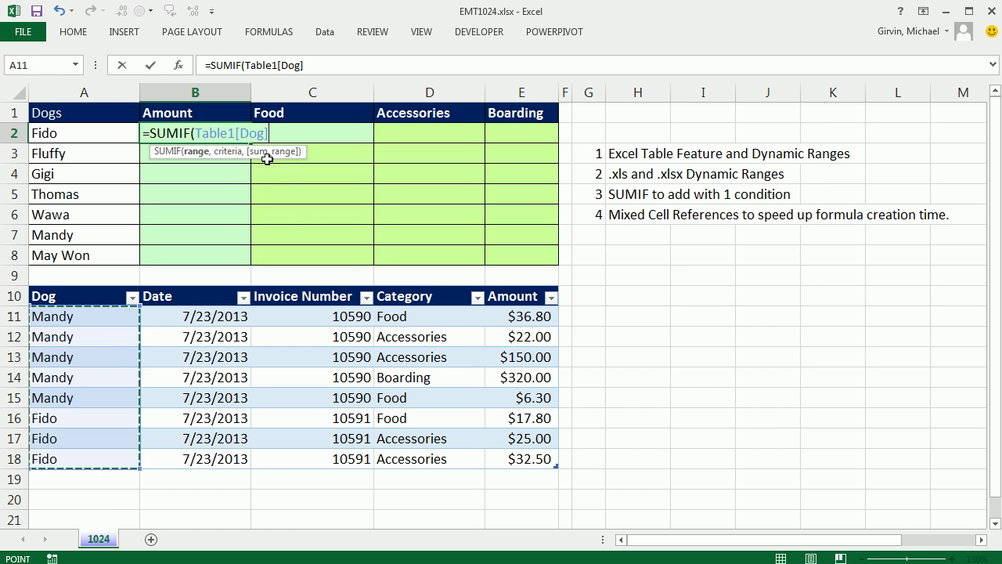
type(",")
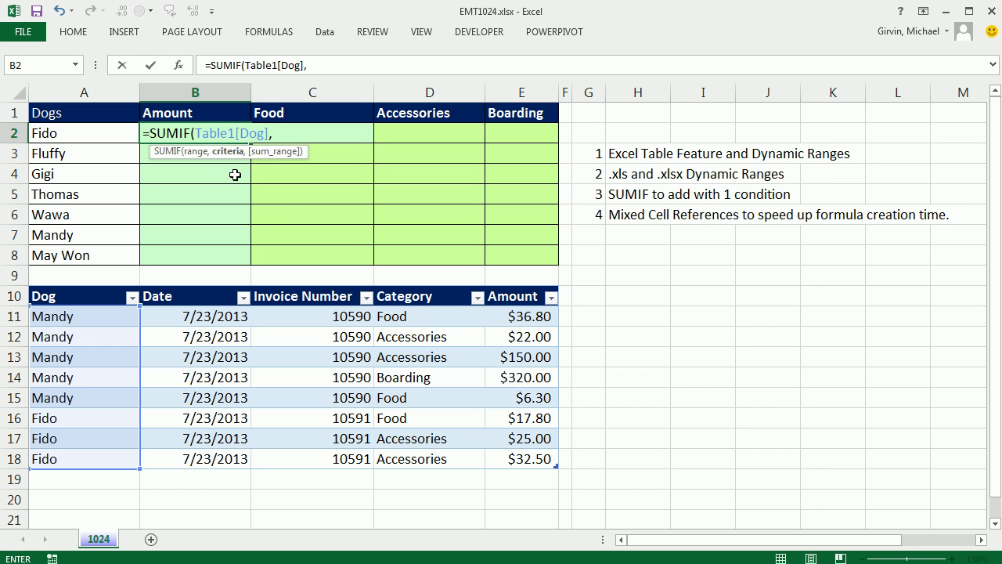
left_click(57, 134)
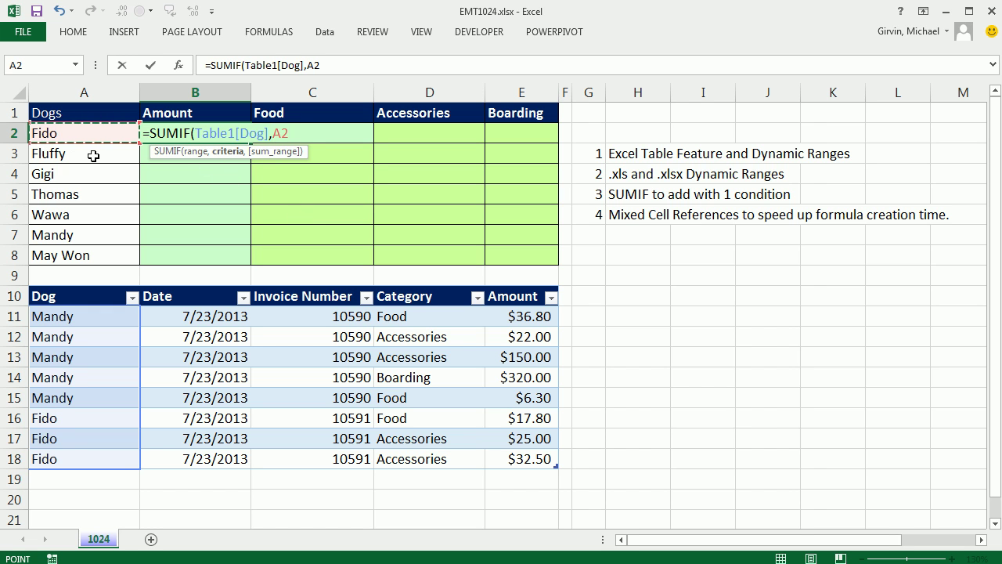
type(",")
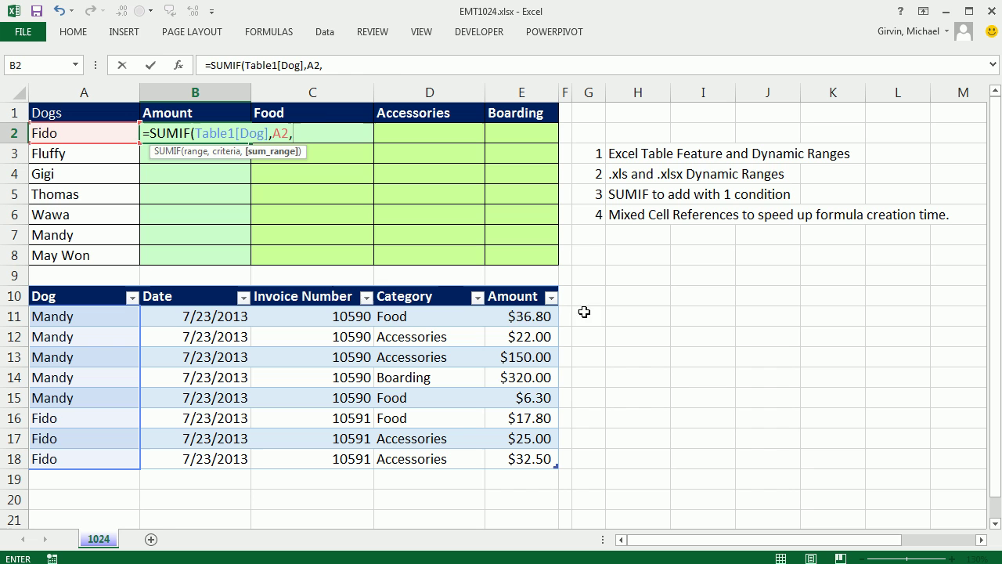
left_click_drag(521, 316, 552, 457)
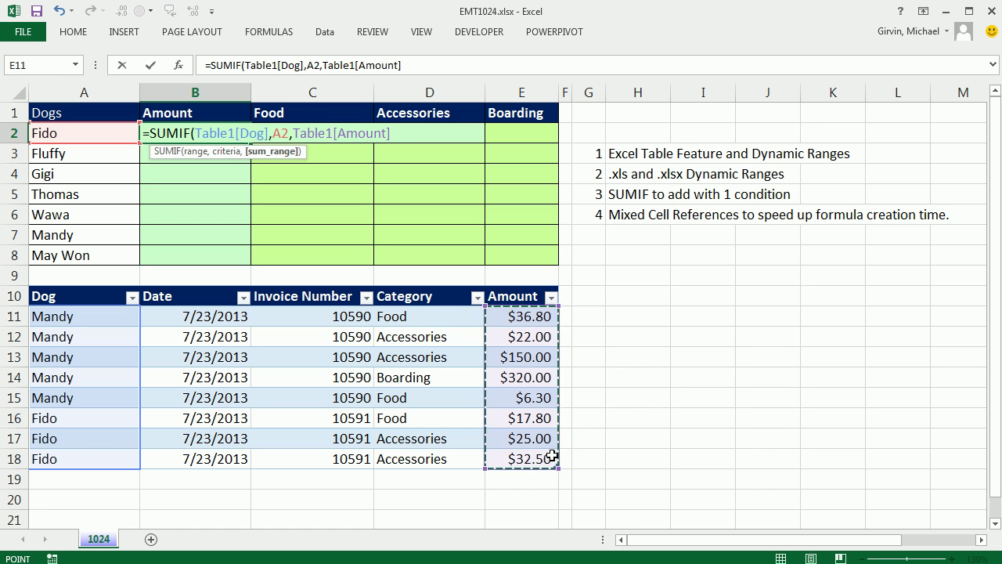
type(")")
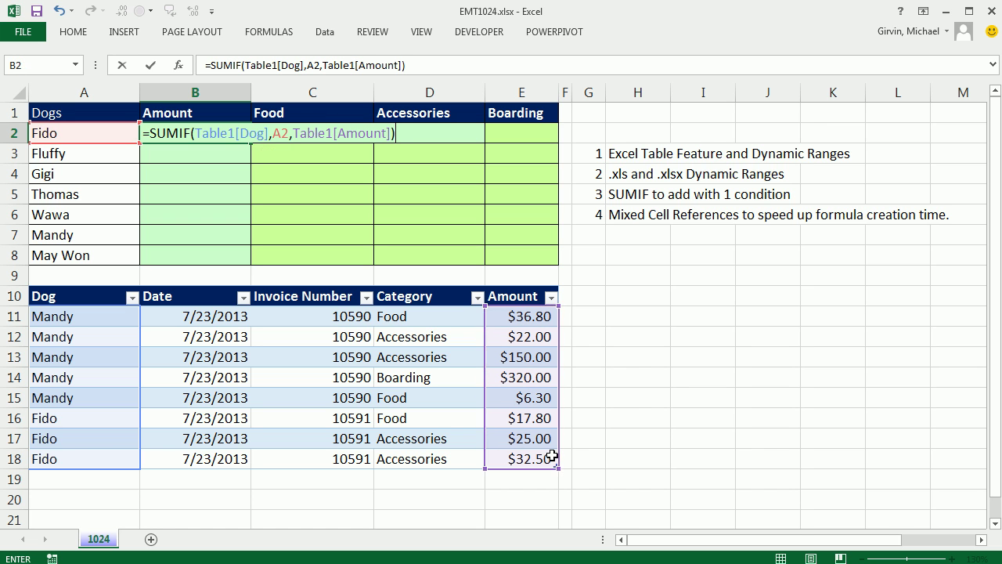
key("ctrl+Return")
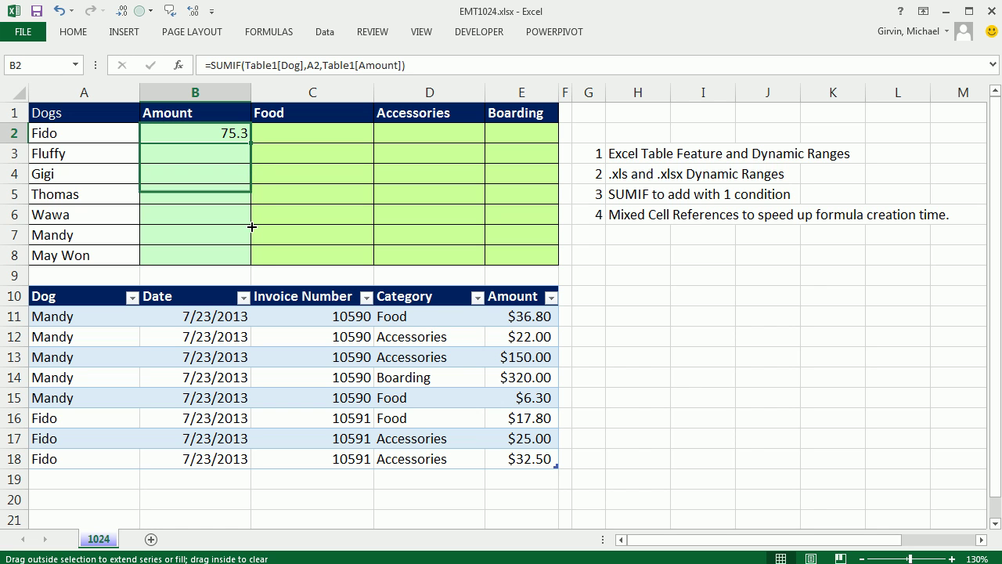
Fill B2's SUMIF down to B8 and check B8's formula references
left_click_drag(251, 143, 252, 262)
left_click(179, 253)
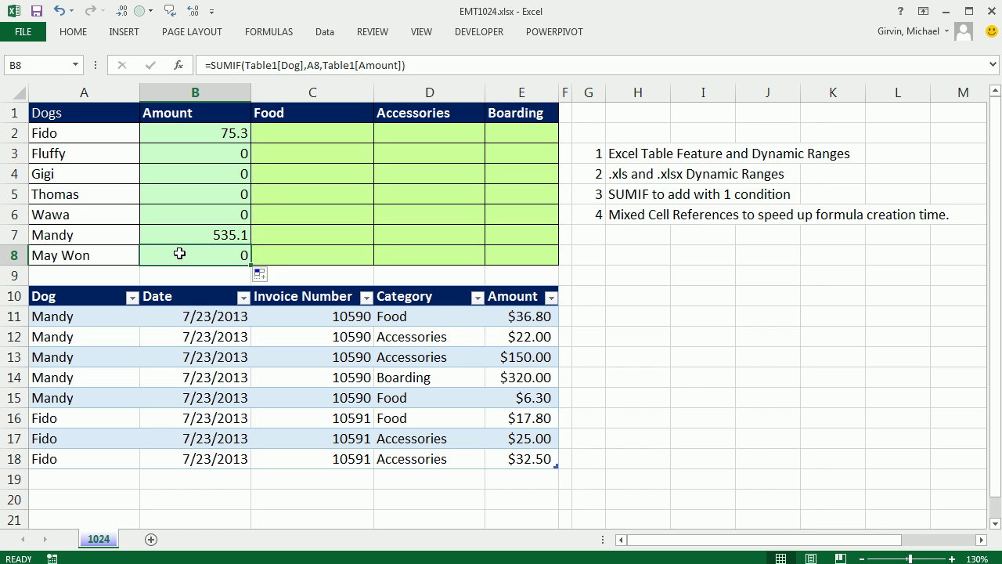
key("F2")
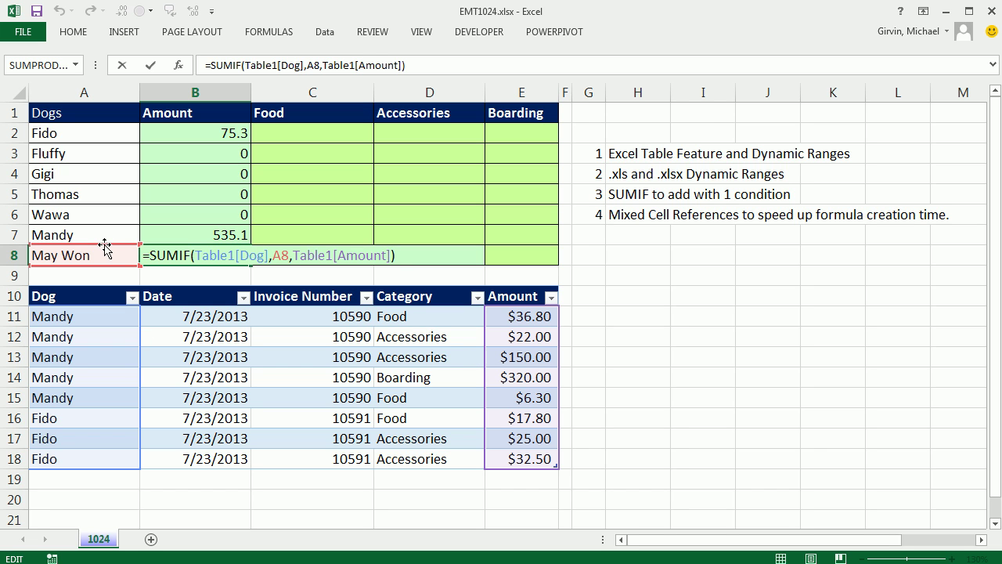
key("ctrl+Return")
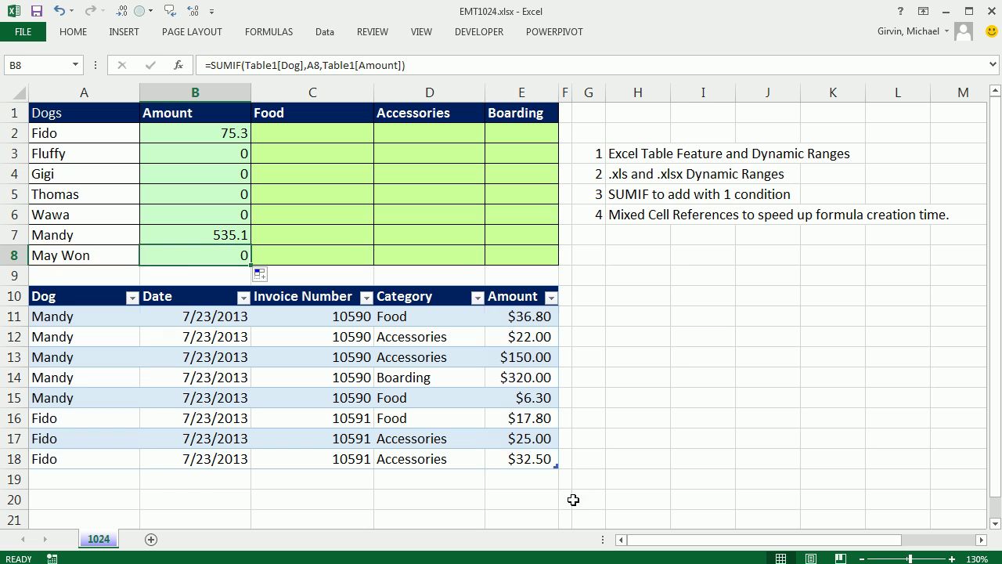
Start a new table row 19 with dog Fido and date 7/23
left_click(532, 462)
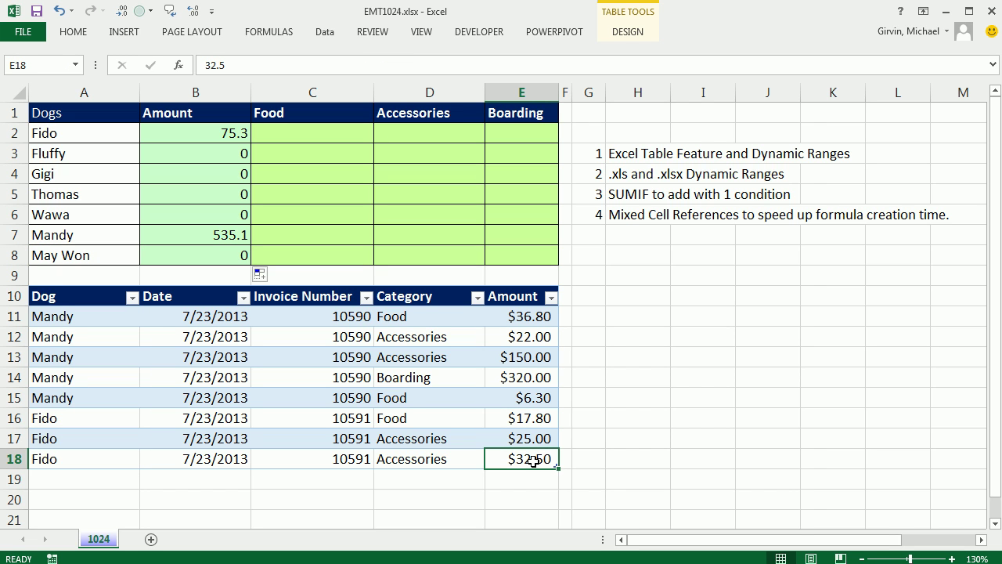
key("Tab")
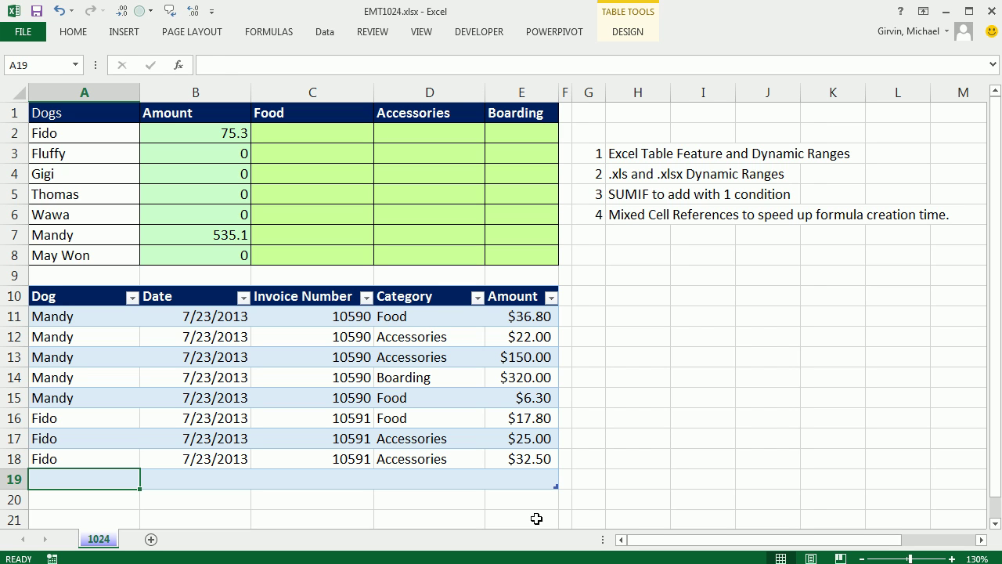
type("Fido")
key("ctrl+Return")
key("Tab")
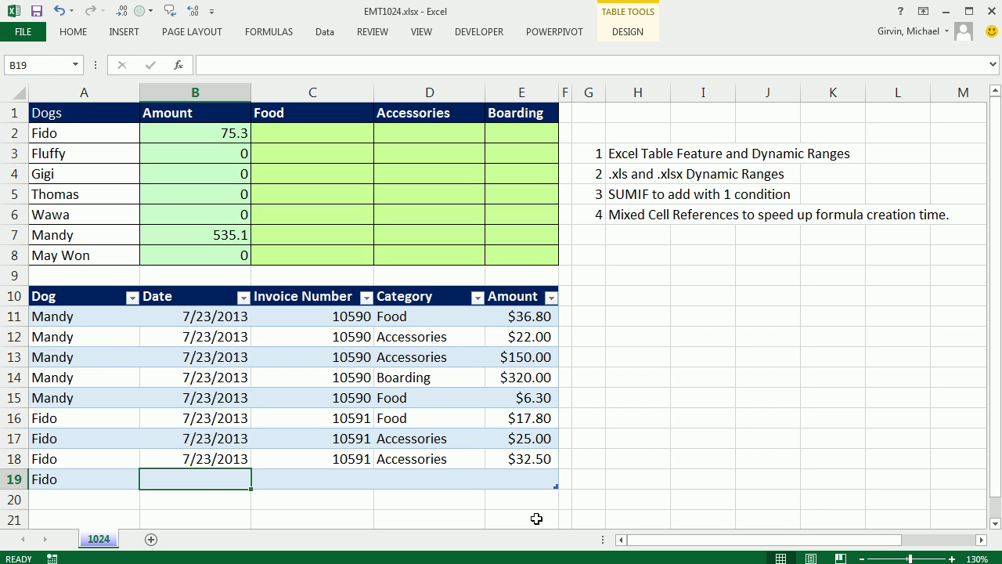
type("7/23")
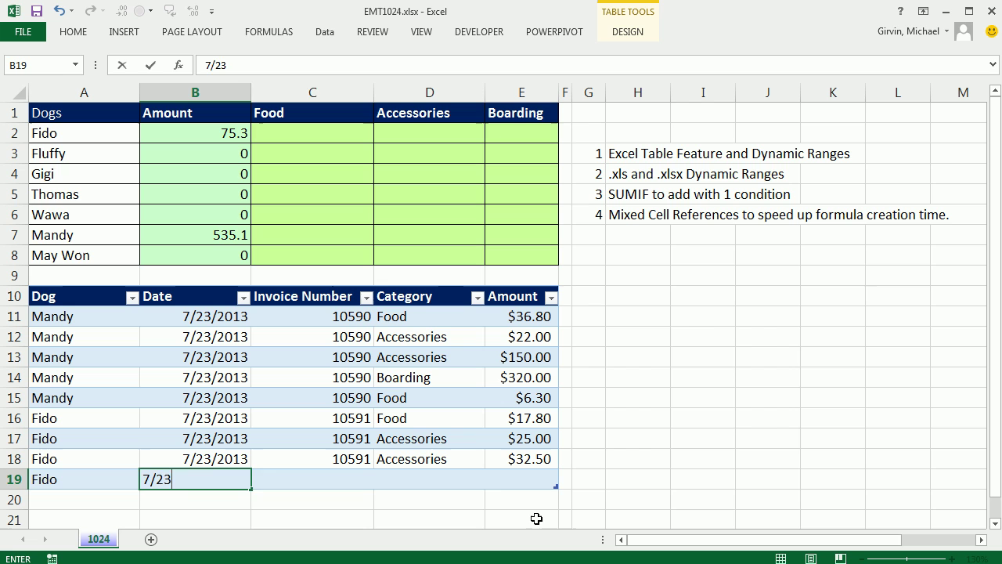
key("Tab")
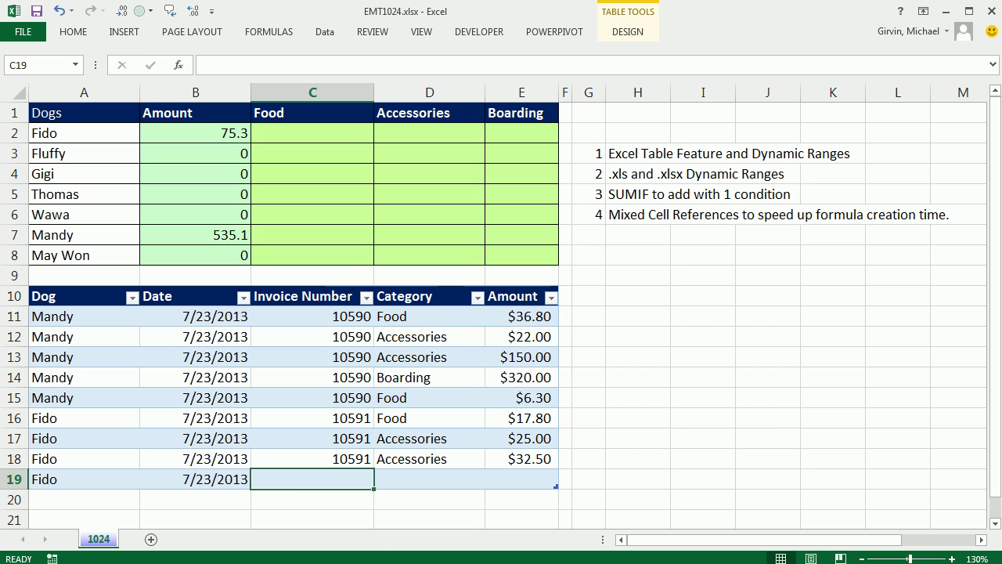
Complete row 19 with invoice 10591, Accessories and 22, then check Fido's B2 total of 97.3
type("10591")
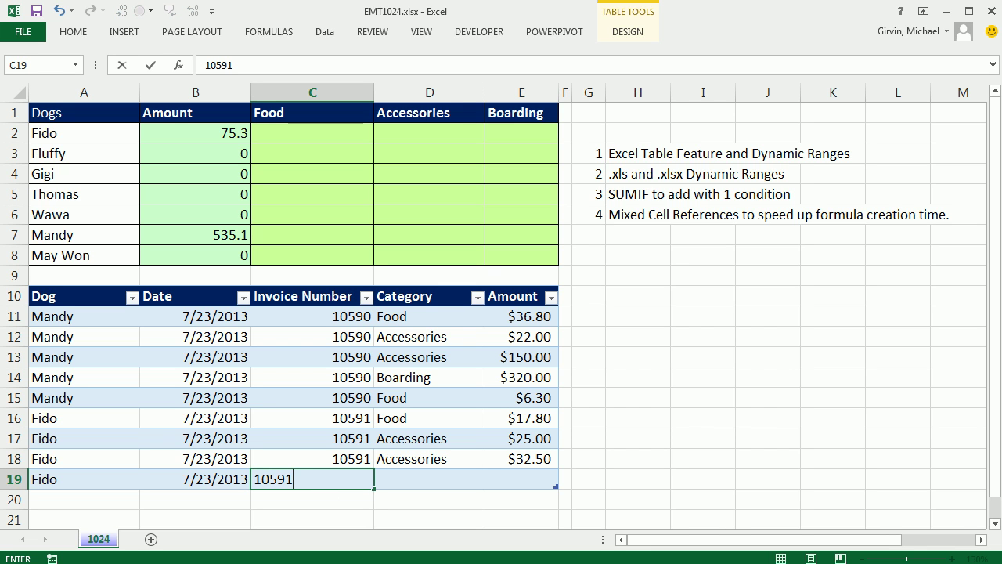
key("Tab")
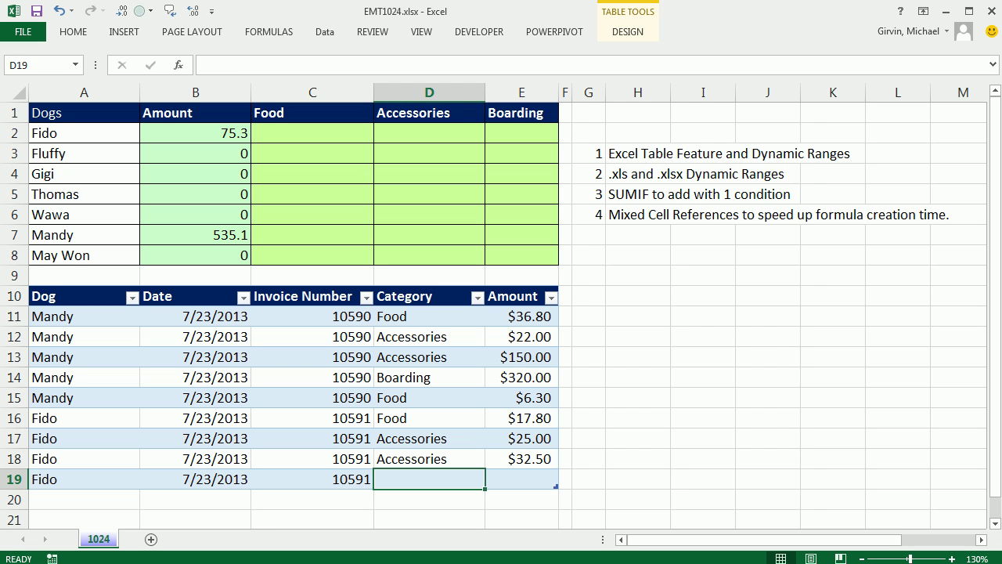
type("accessories")
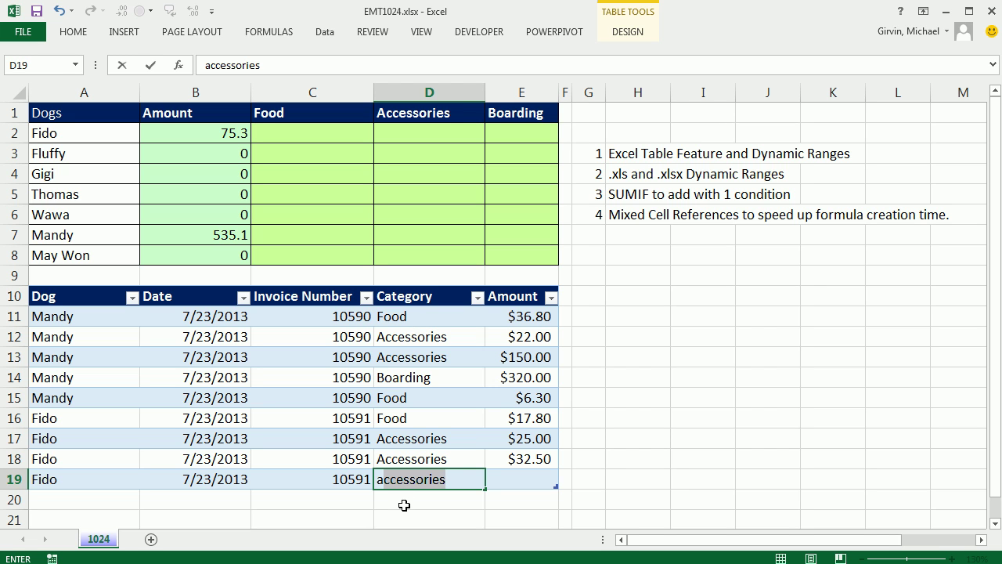
key("Tab")
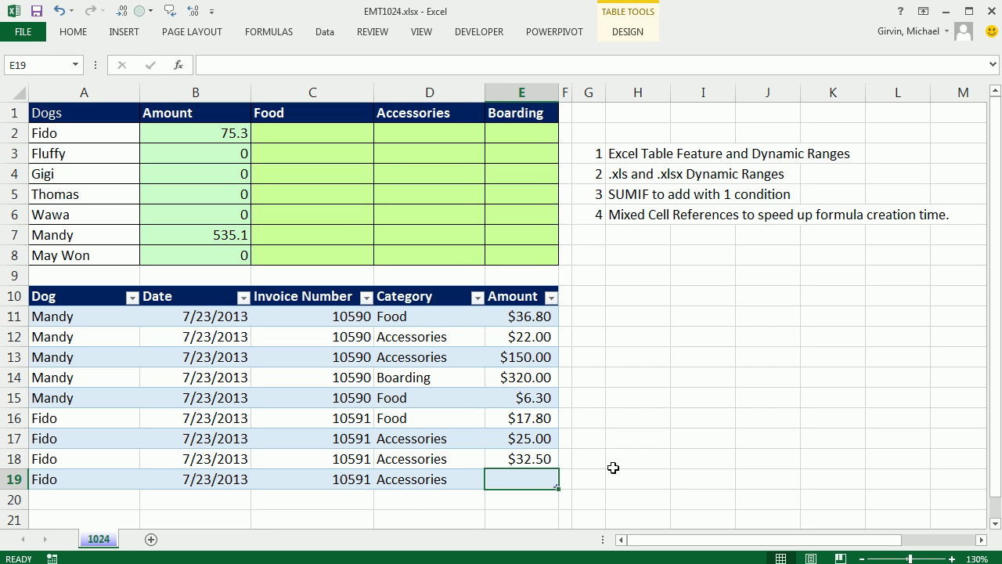
type("2")
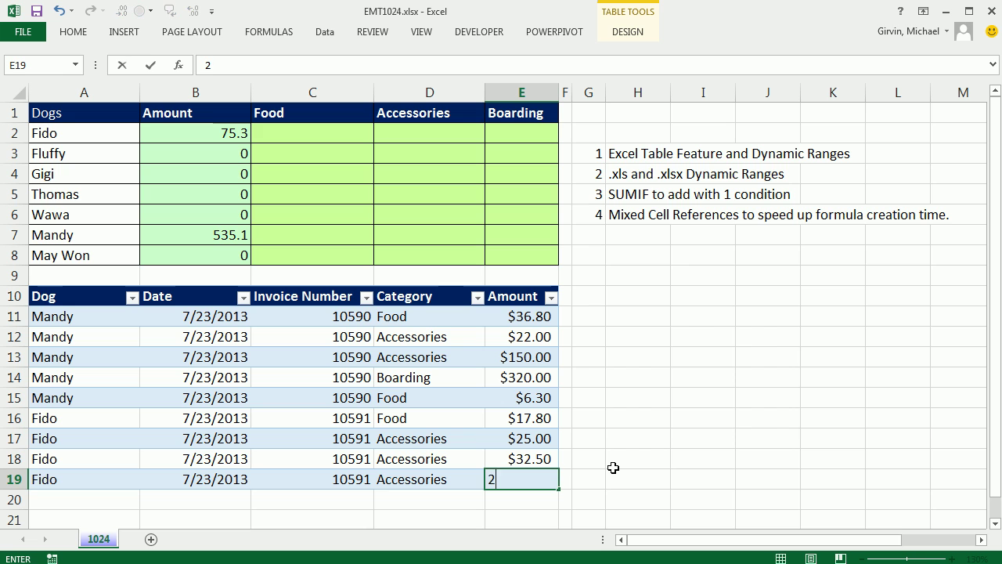
type("2")
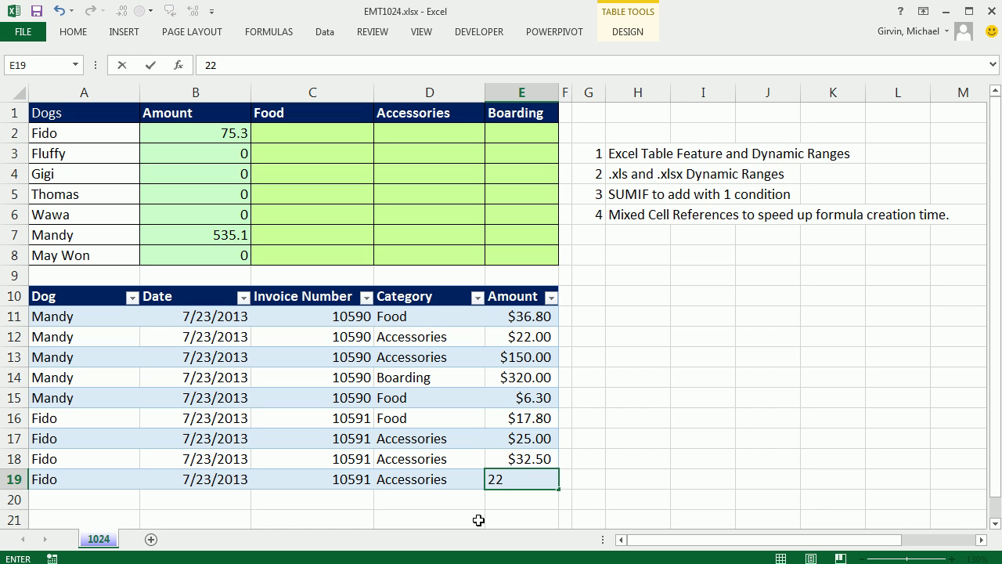
key("Return")
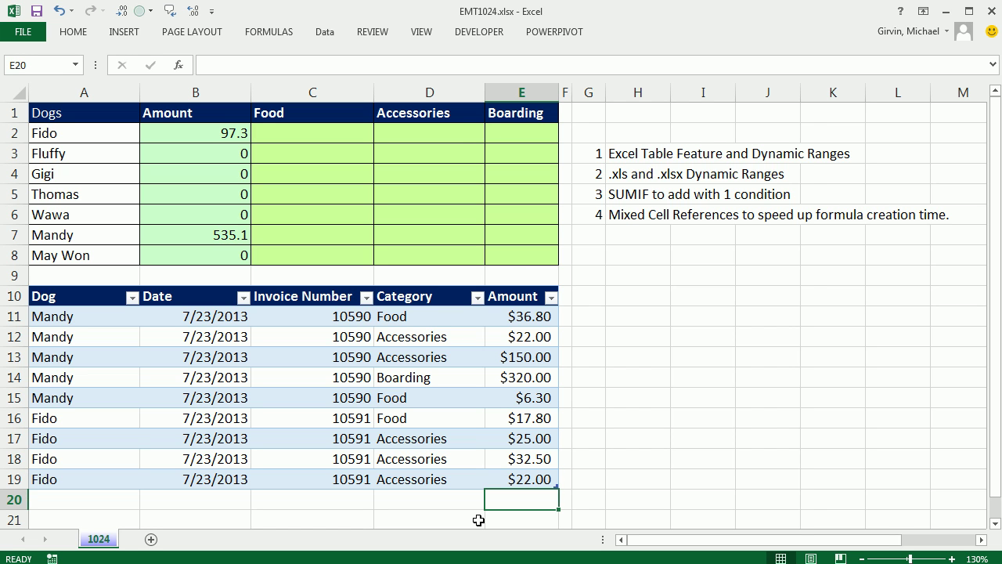
left_click(215, 135)
double_click(215, 135)
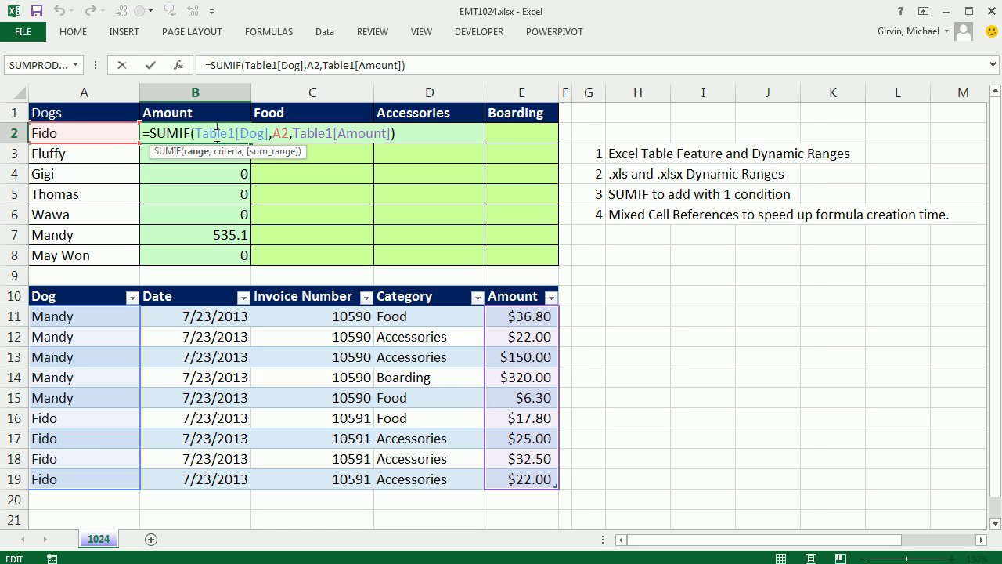
key("Escape")
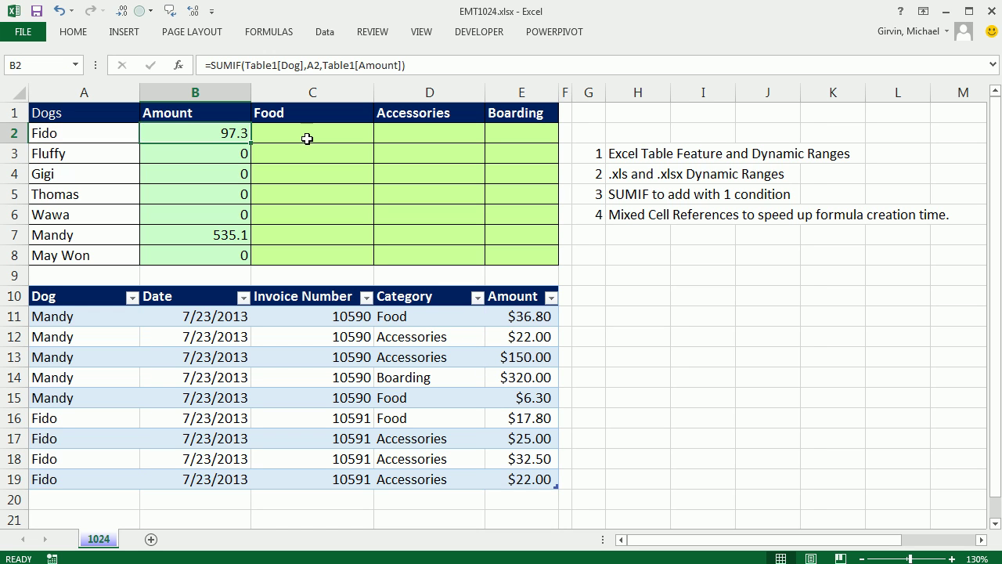
left_click(306, 138)
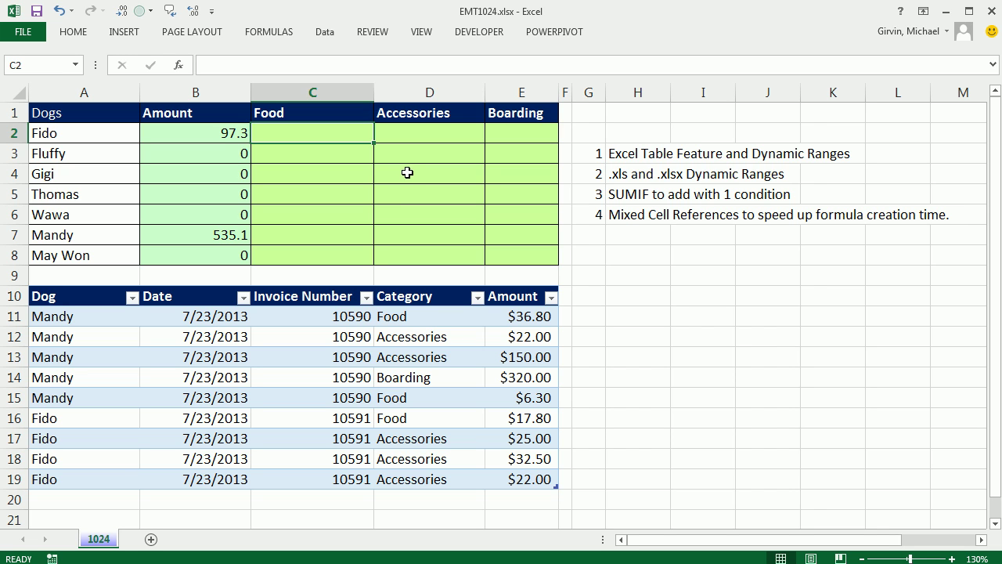
left_click(407, 173)
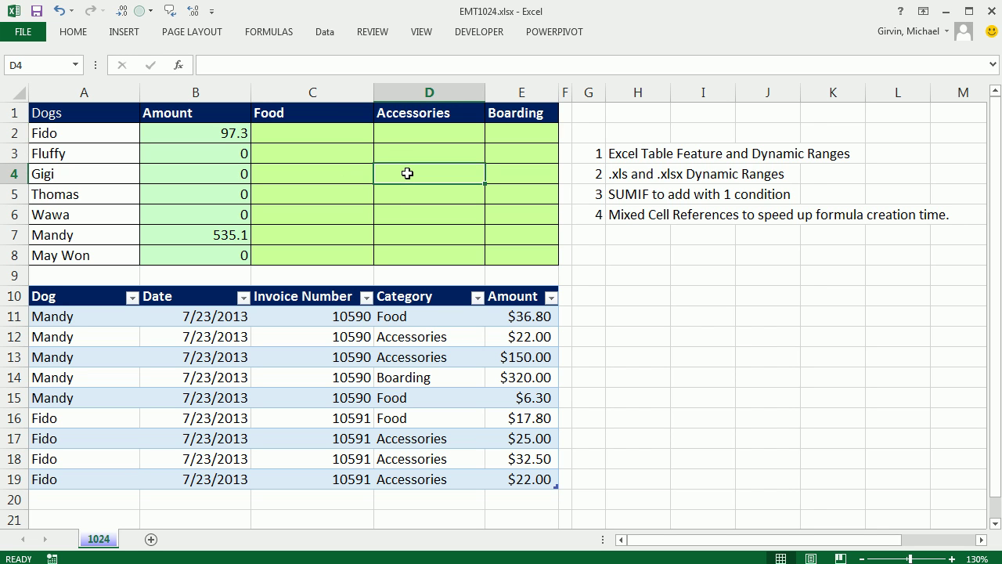
left_click(81, 173)
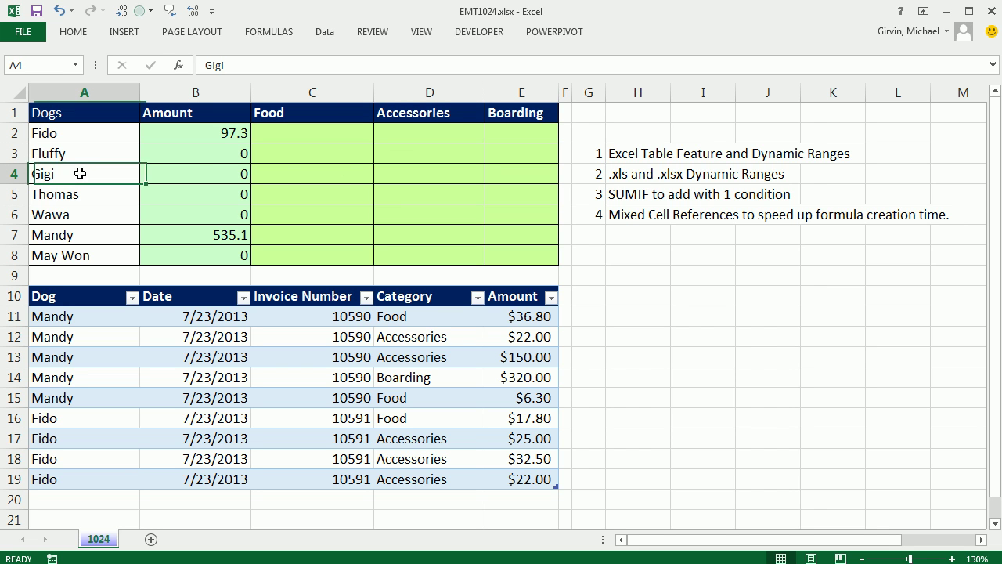
left_click(405, 117)
left_click(429, 174)
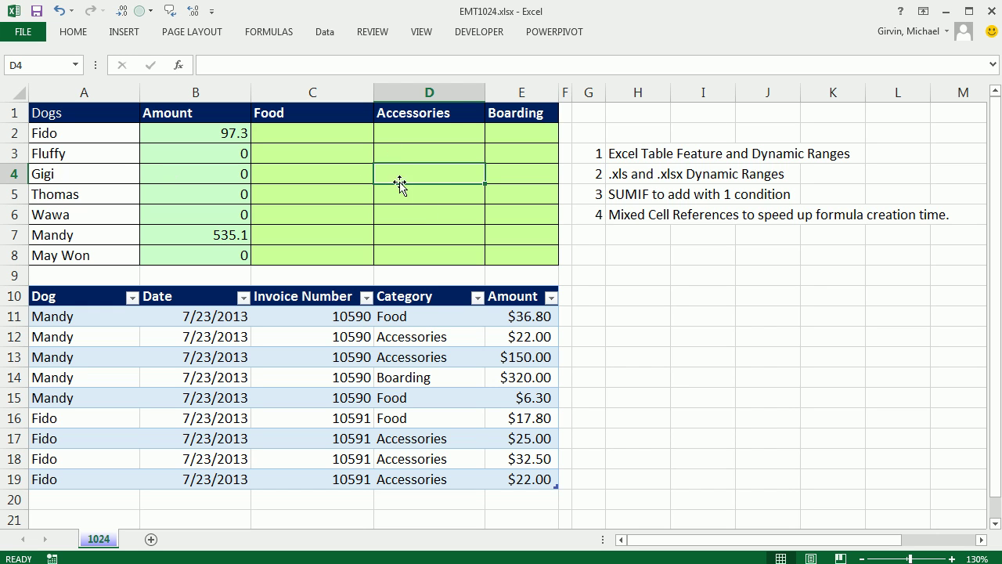
left_click(503, 134)
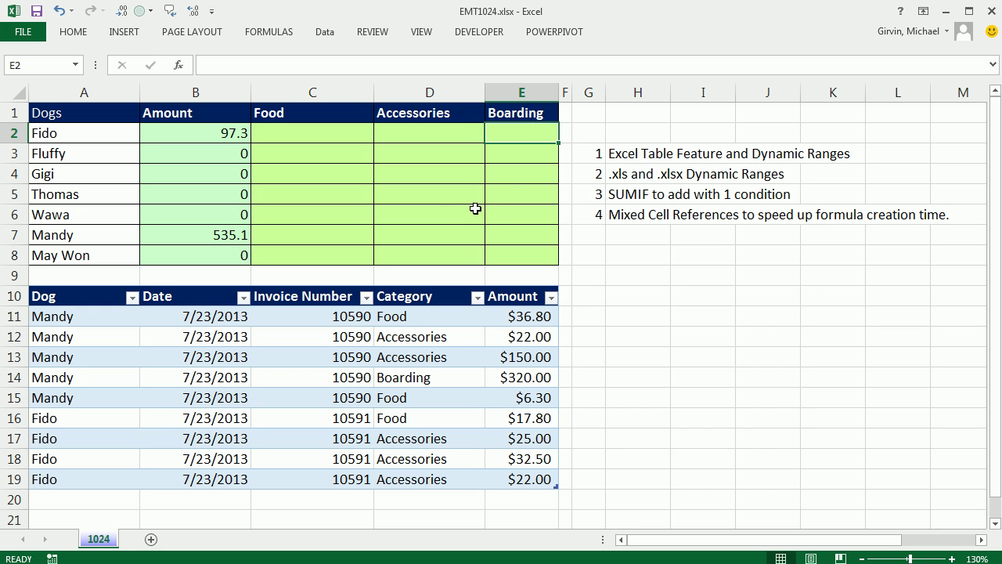
left_click(447, 194)
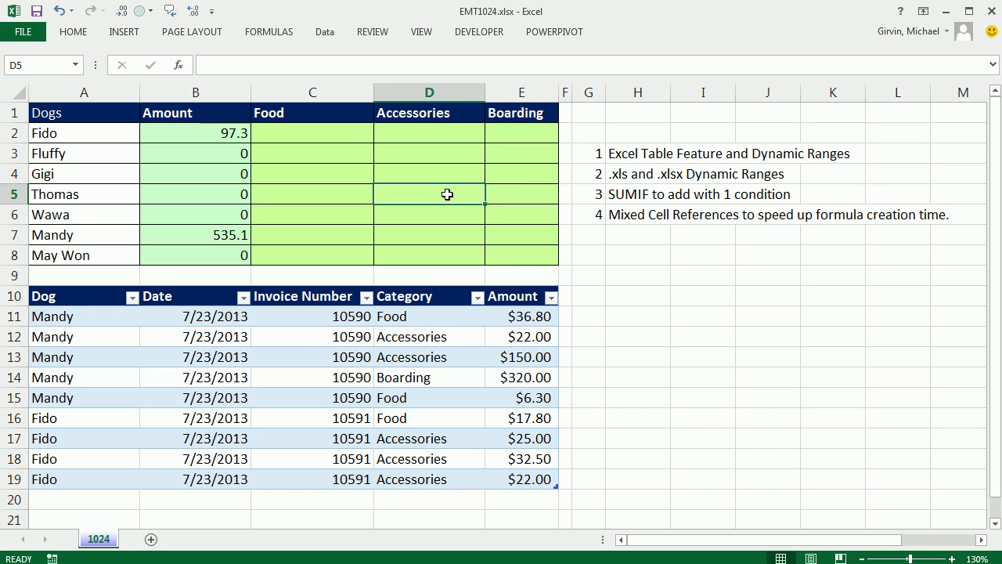
left_click(349, 139)
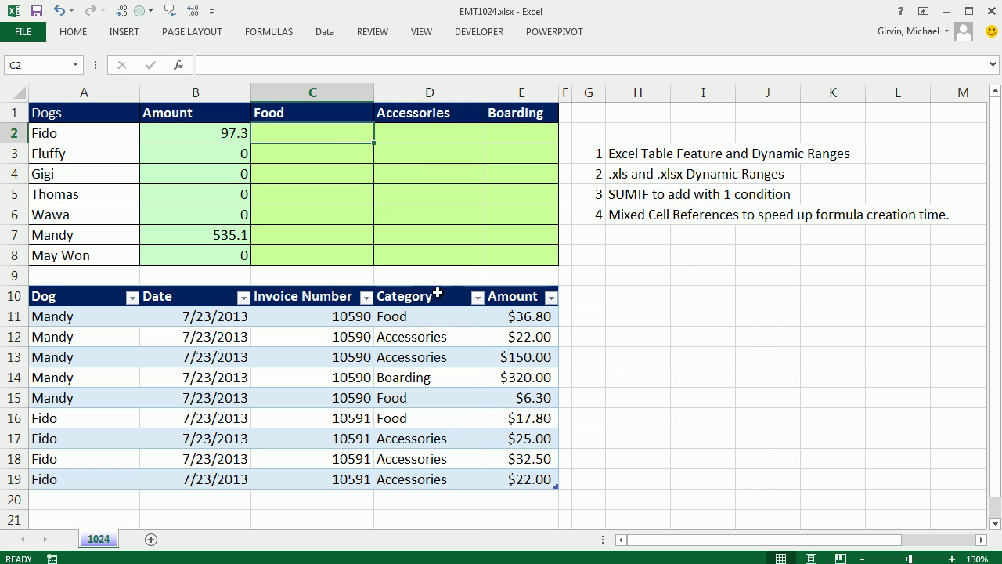
type("=sum")
key("Tab")
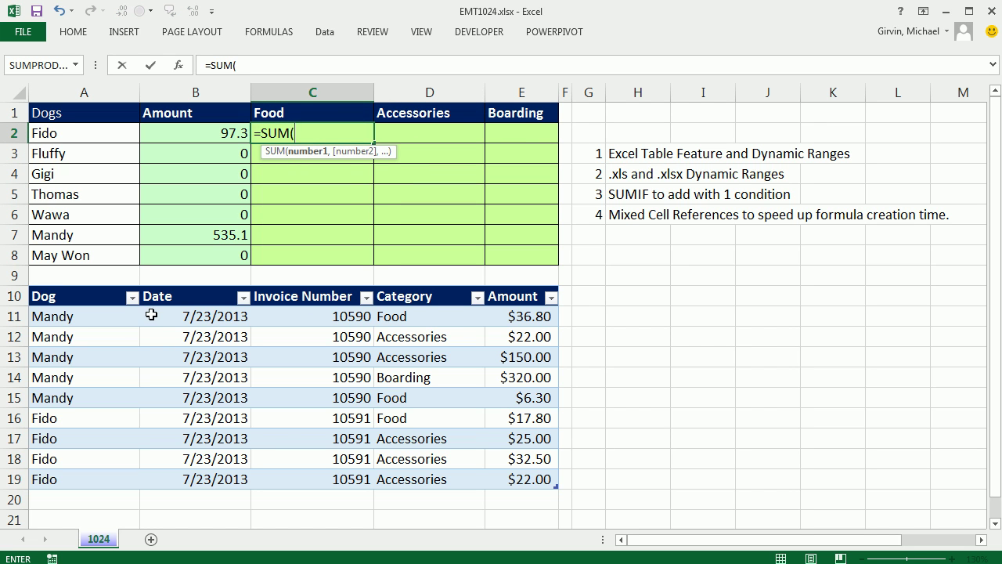
left_click_drag(149, 315, 173, 478)
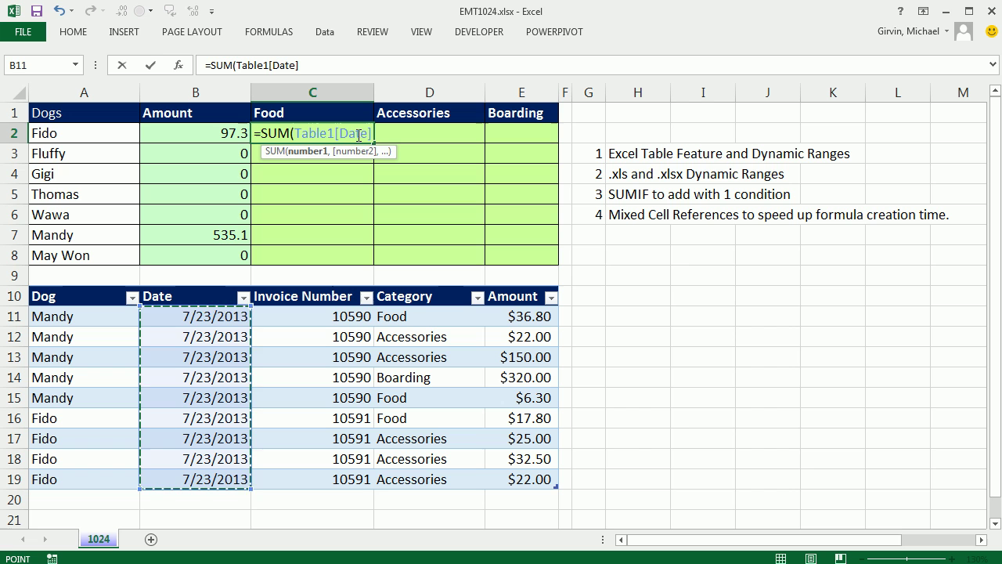
key("ctrl+Return")
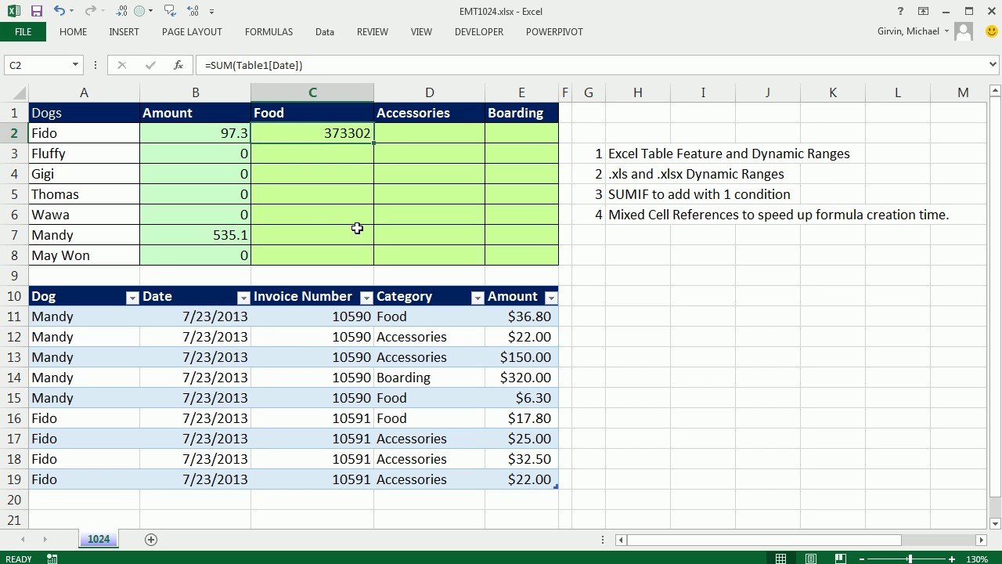
left_click_drag(375, 144, 462, 145)
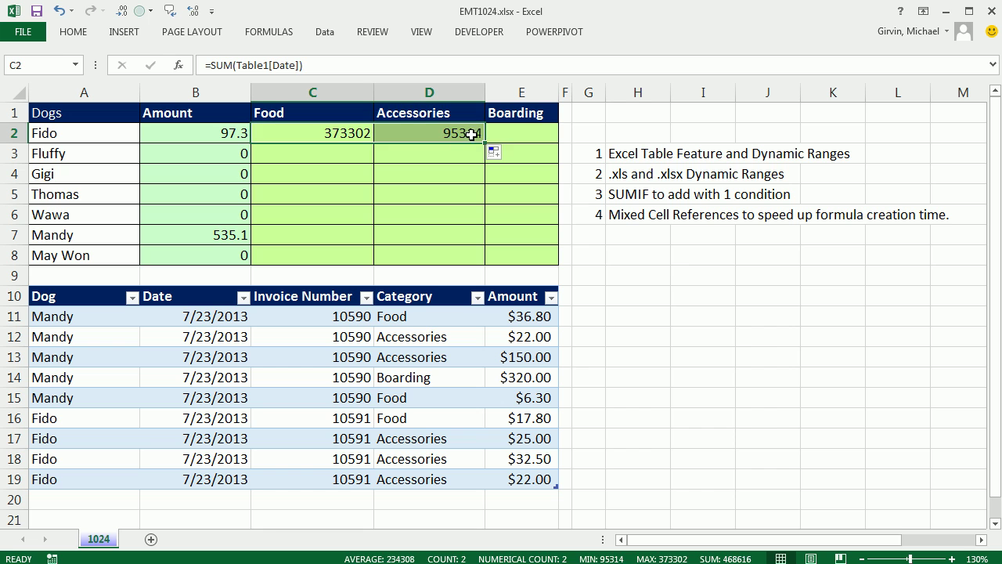
double_click(465, 134)
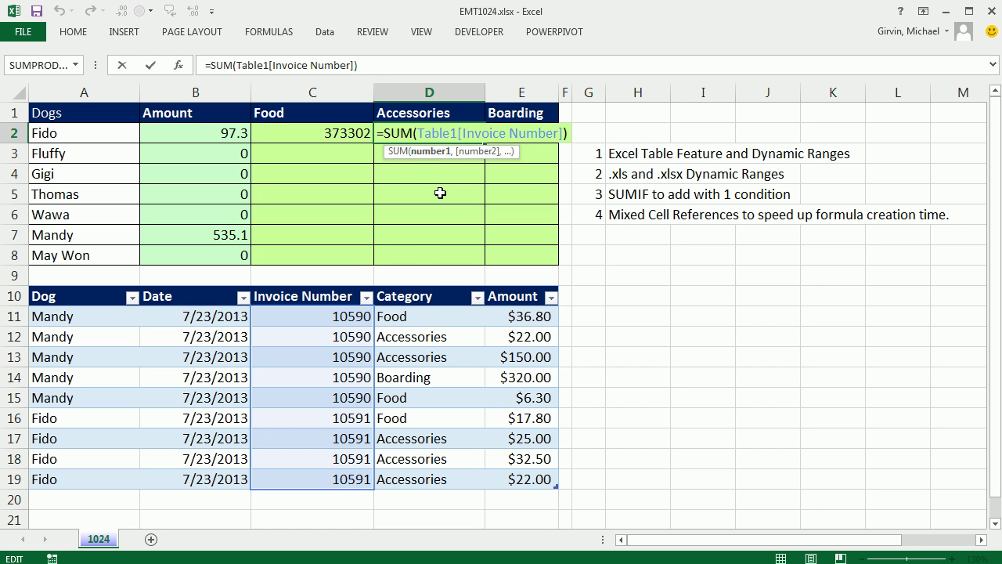
key("Escape")
key("Left")
key("shift+Right")
key("Delete")
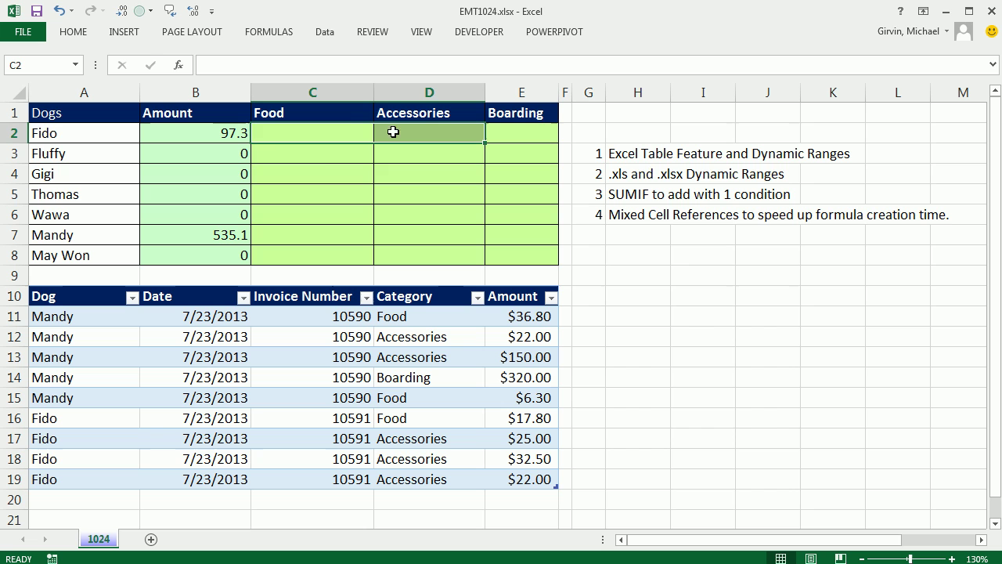
Begin a =SUMIFS( formula in C2 for Fido's Food total
left_click(269, 133)
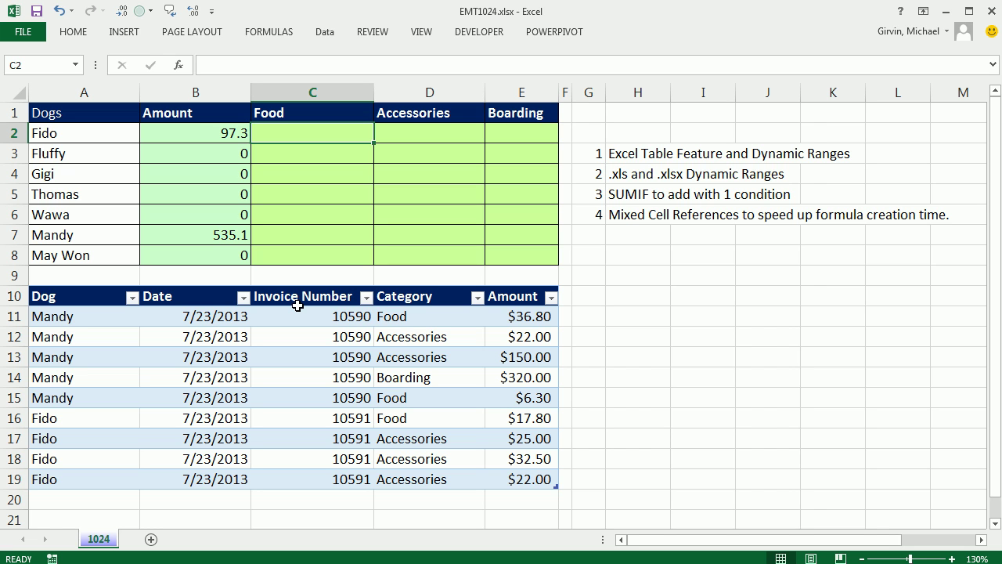
type("=s")
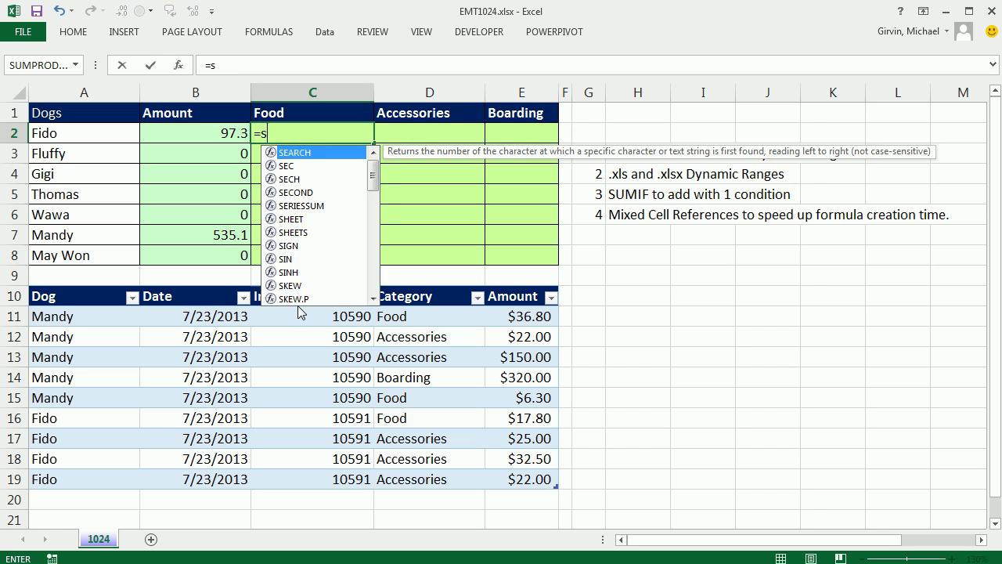
type("umifs")
key("Tab")
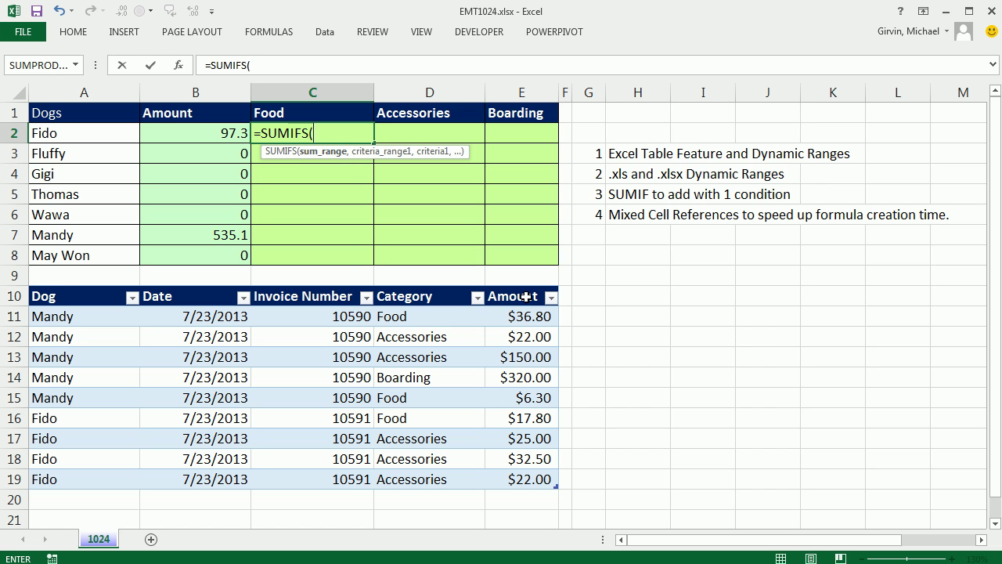
Test C2 as a SUM of the table's Amount column, returning 632.4
left_click_drag(492, 314, 503, 479)
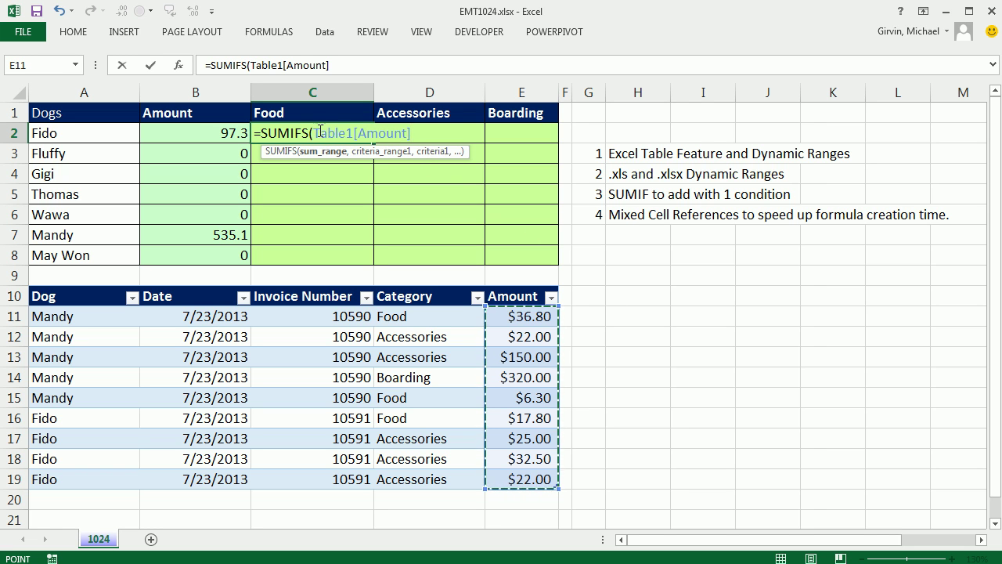
left_click_drag(315, 133, 410, 133)
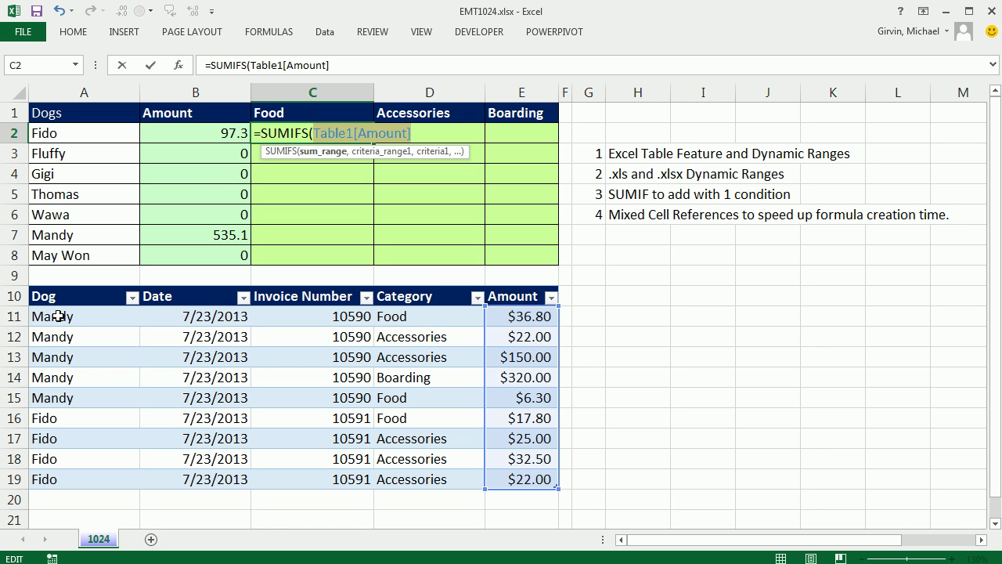
left_click(292, 133)
key("Delete")
key("Delete")
key("Delete")
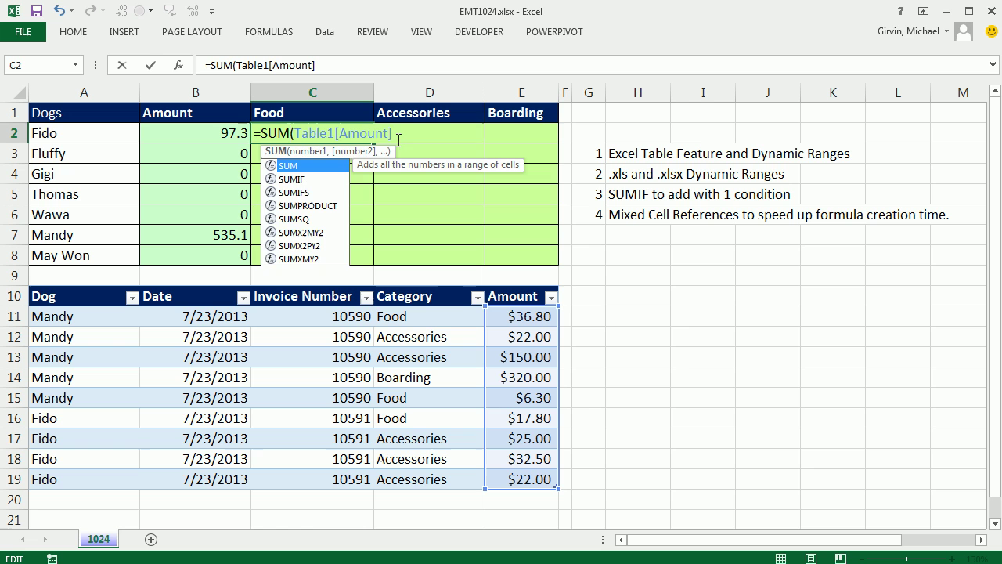
left_click(404, 134)
type(")")
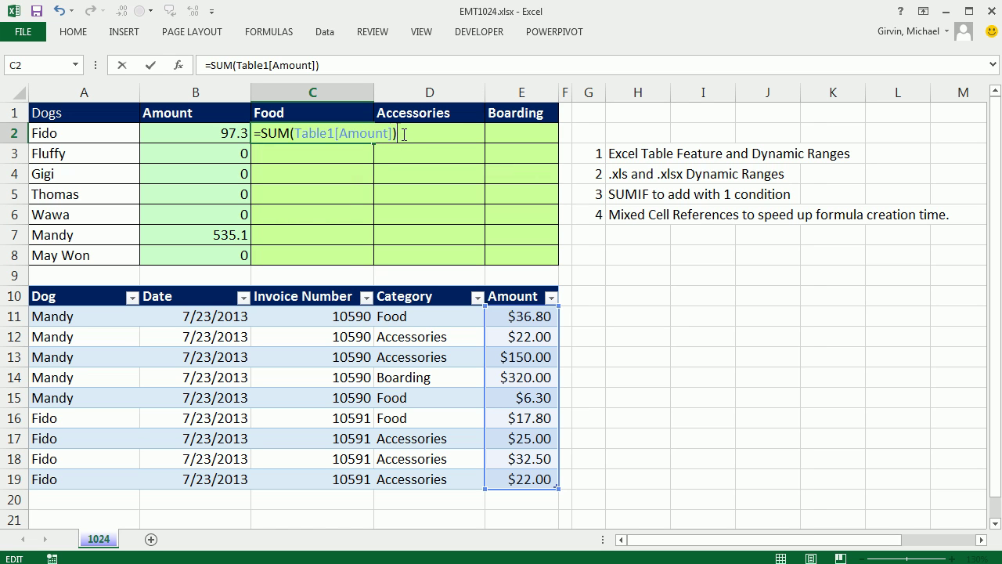
key("ctrl+Return")
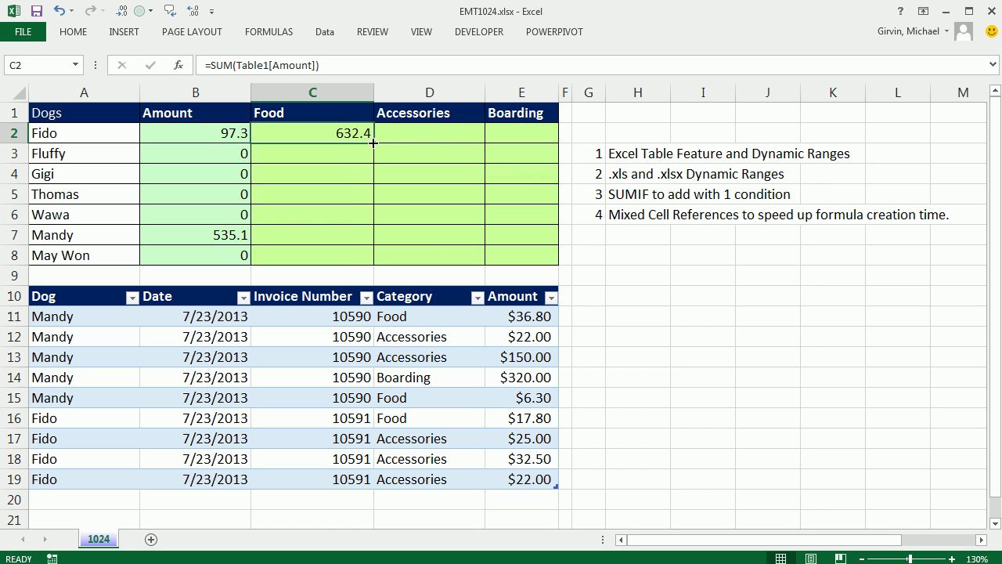
Copy the test formula into D2, then delete the Amount argument from C2's SUM
left_click_drag(374, 143, 439, 147)
double_click(443, 135)
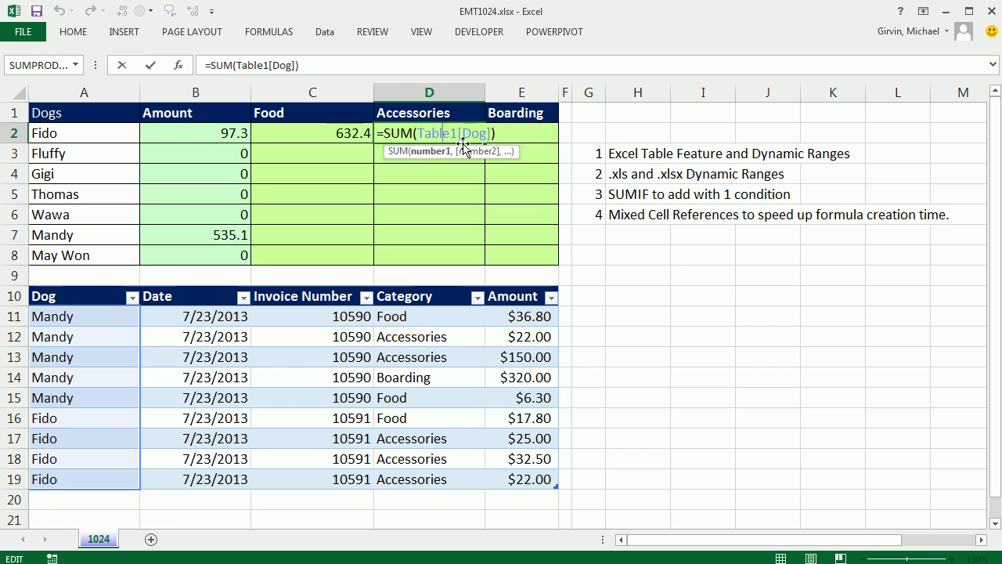
key("Escape")
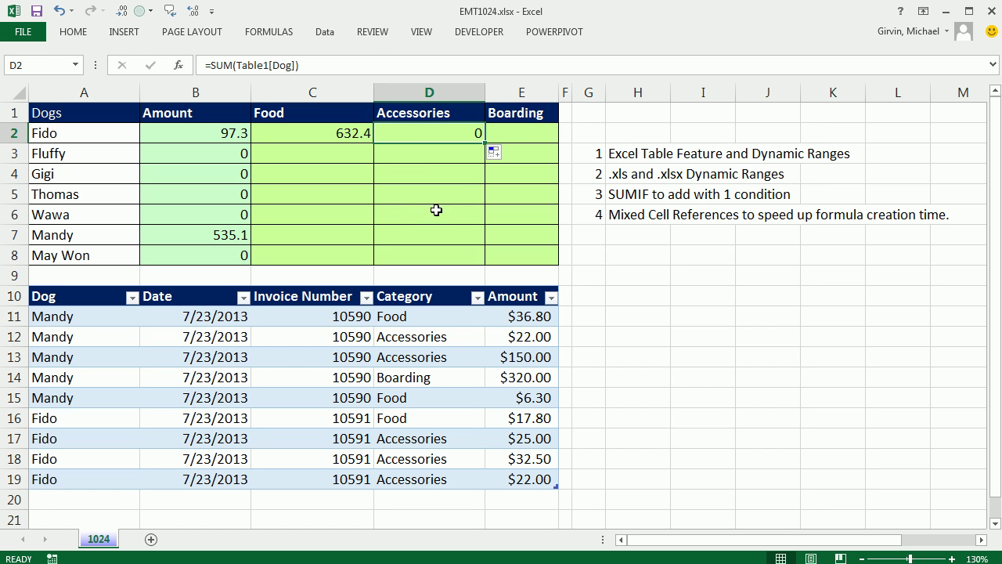
left_click(327, 130)
double_click(343, 129)
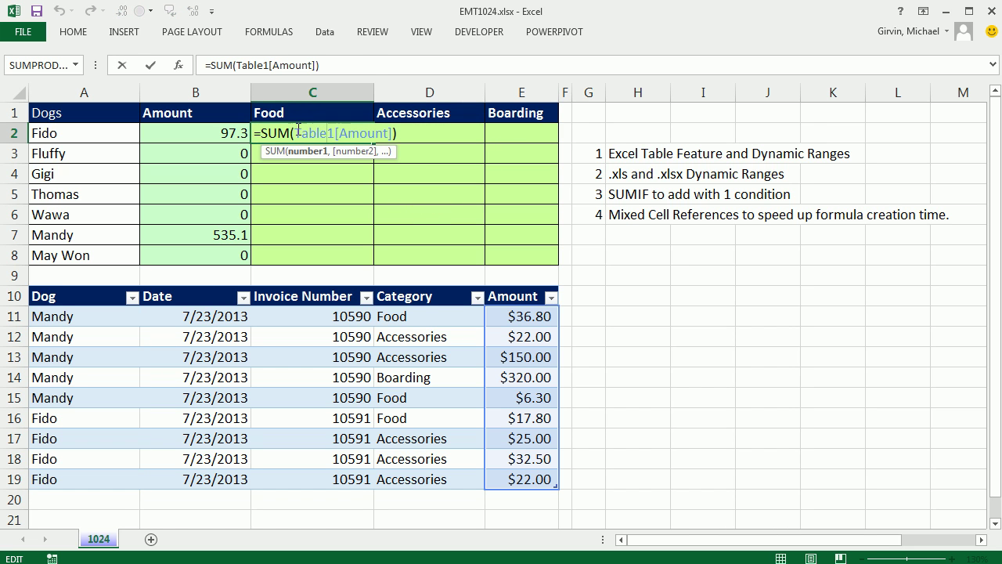
left_click_drag(297, 130, 425, 142)
key("BackSpace")
key("BackSpace")
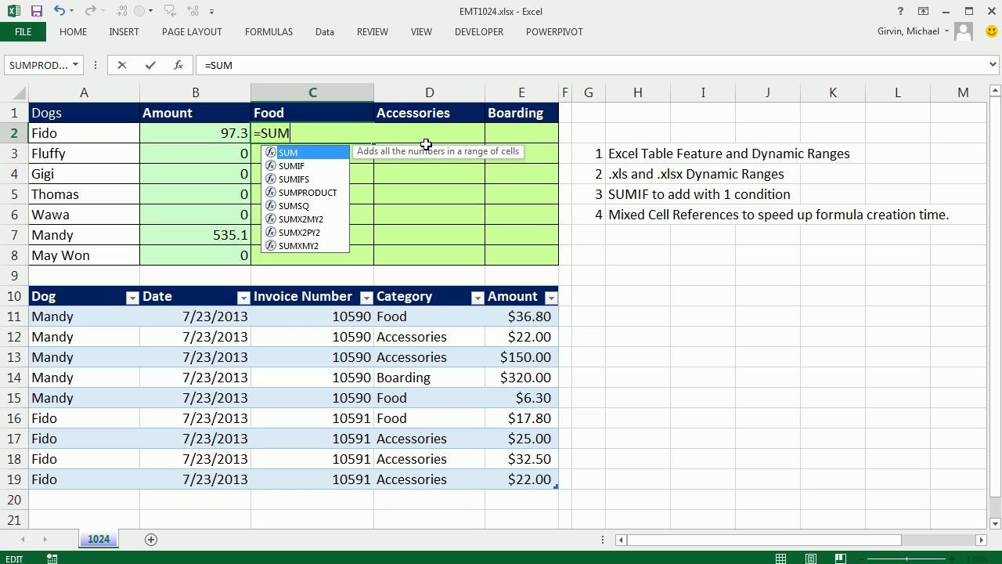
Build C2 as =SUMIFS($E$11:$E$19,$A$11:$A$19 with the amount and dog ranges locked
type("IFS(")
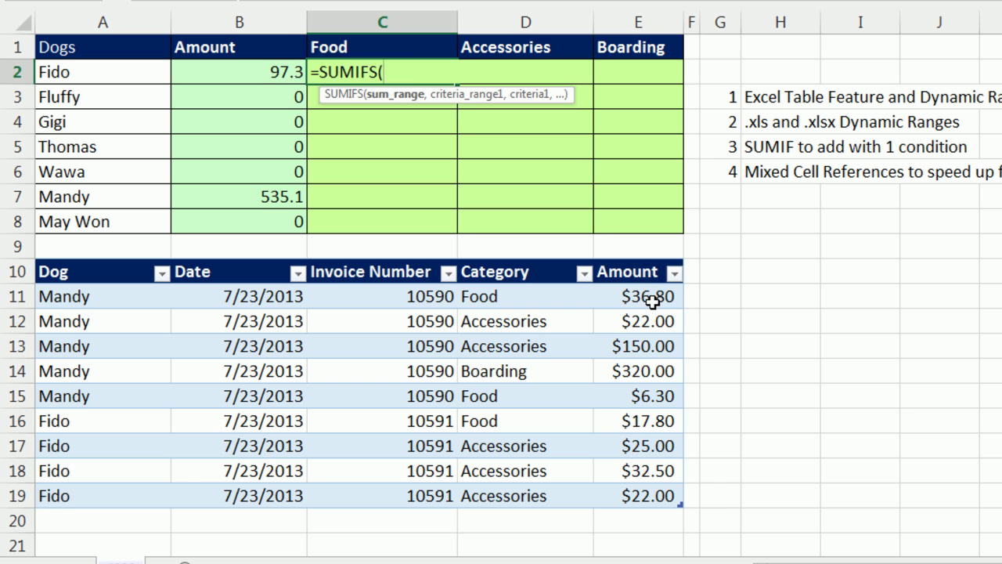
left_click_drag(651, 301, 648, 473)
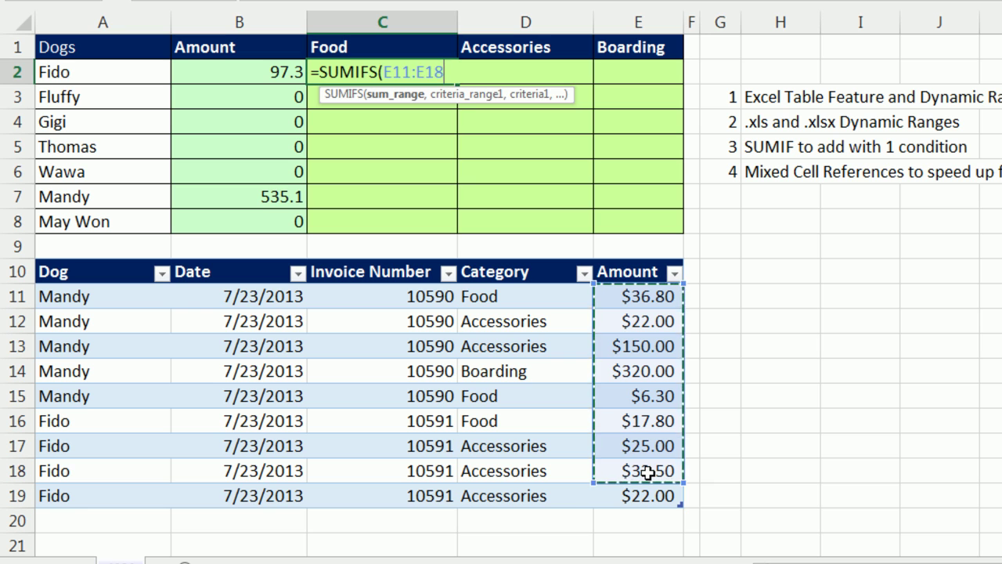
key("F4")
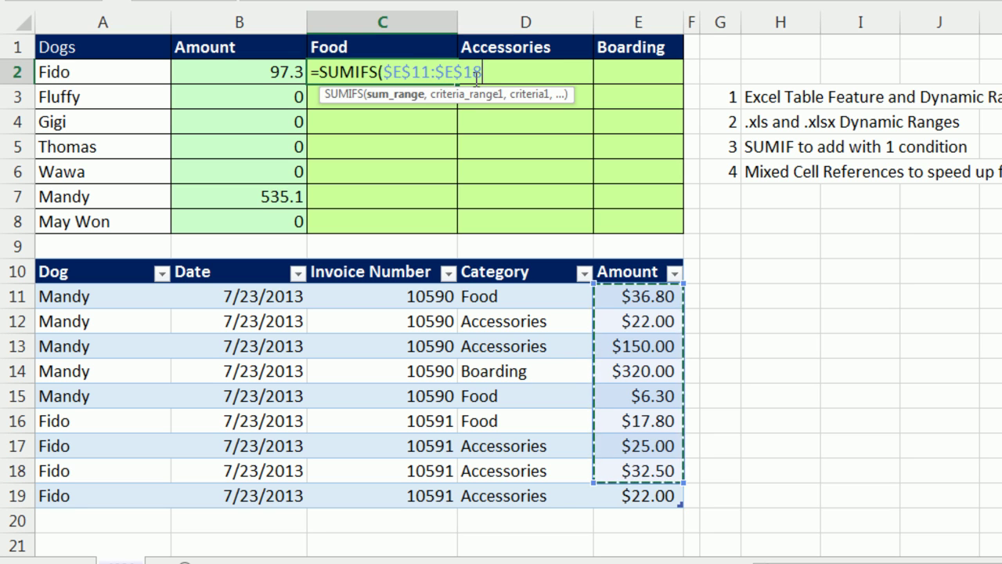
left_click_drag(470, 72, 483, 72)
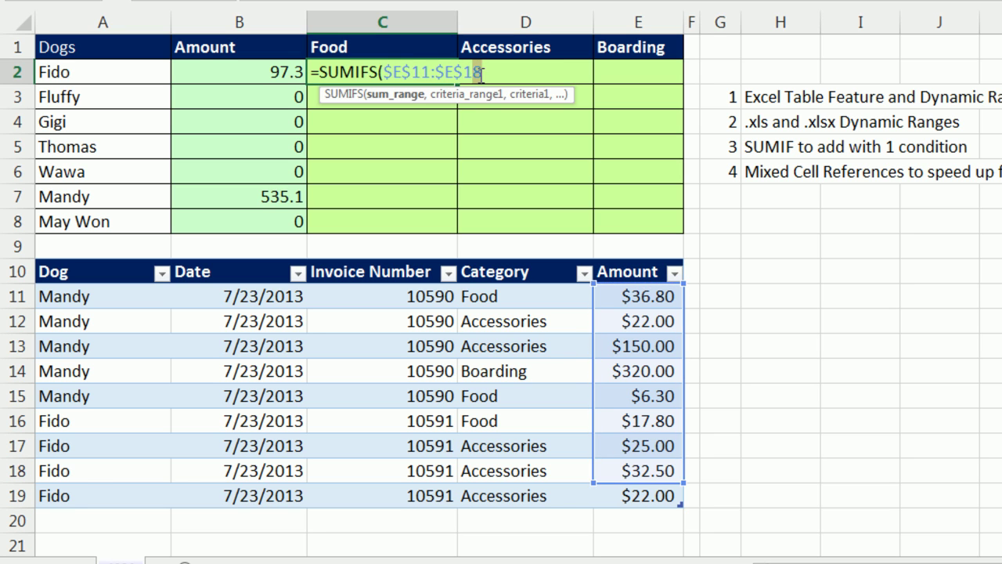
type("19")
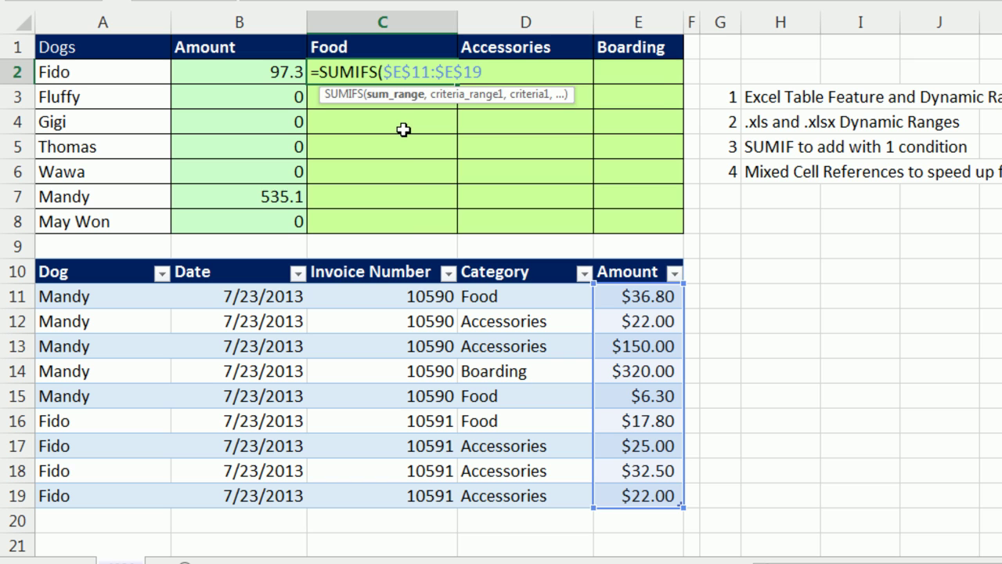
type(",")
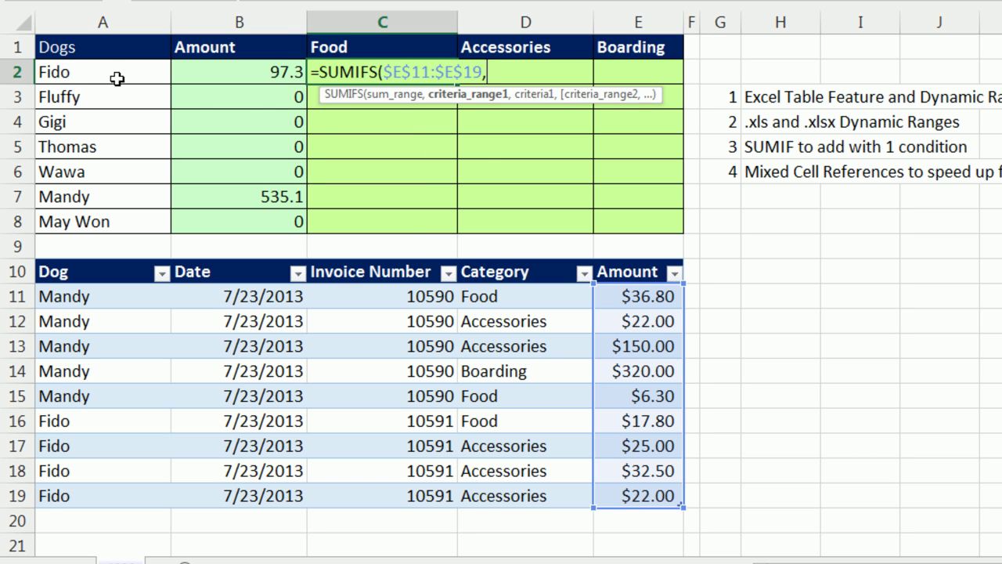
left_click_drag(86, 296, 74, 471)
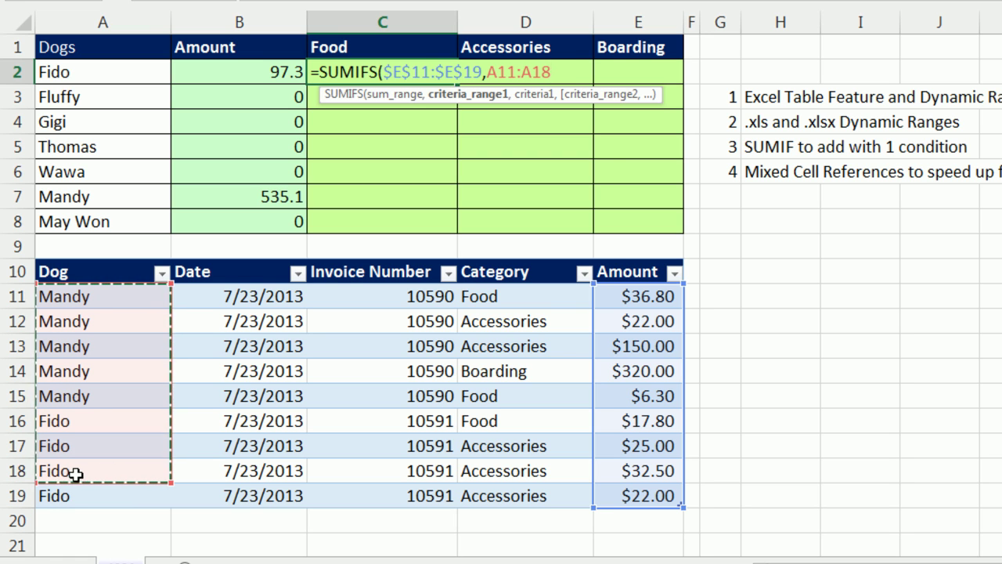
key("F4")
key("BackSpace")
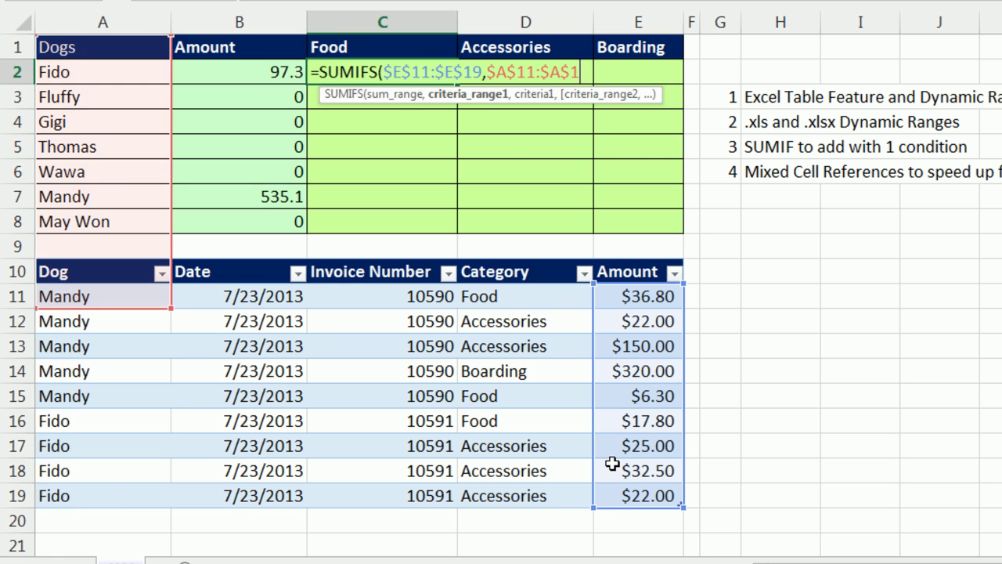
type("9")
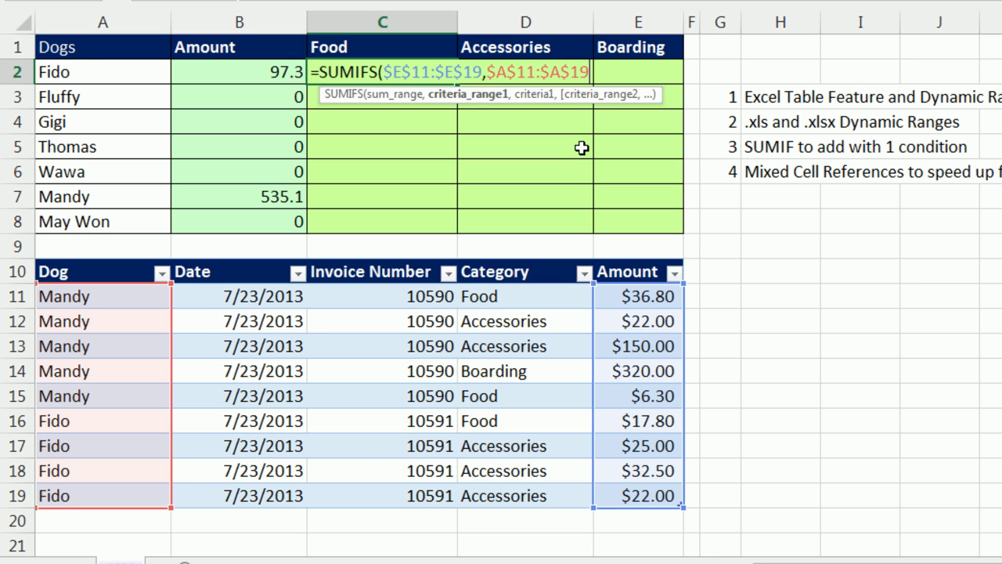
Add A2 as the dog criterion and lock it as $A2
type(",")
left_click(97, 70)
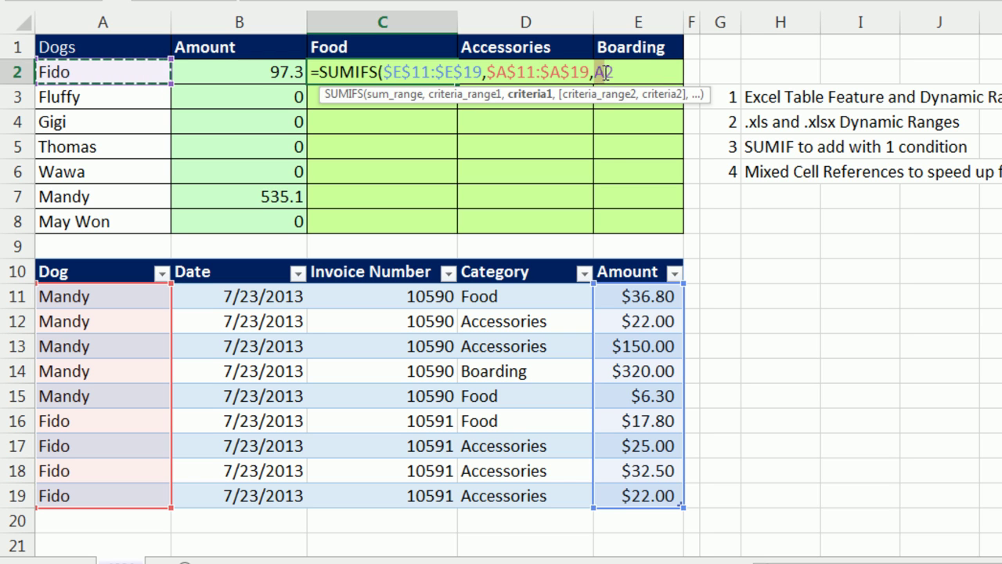
left_click_drag(594, 72, 615, 73)
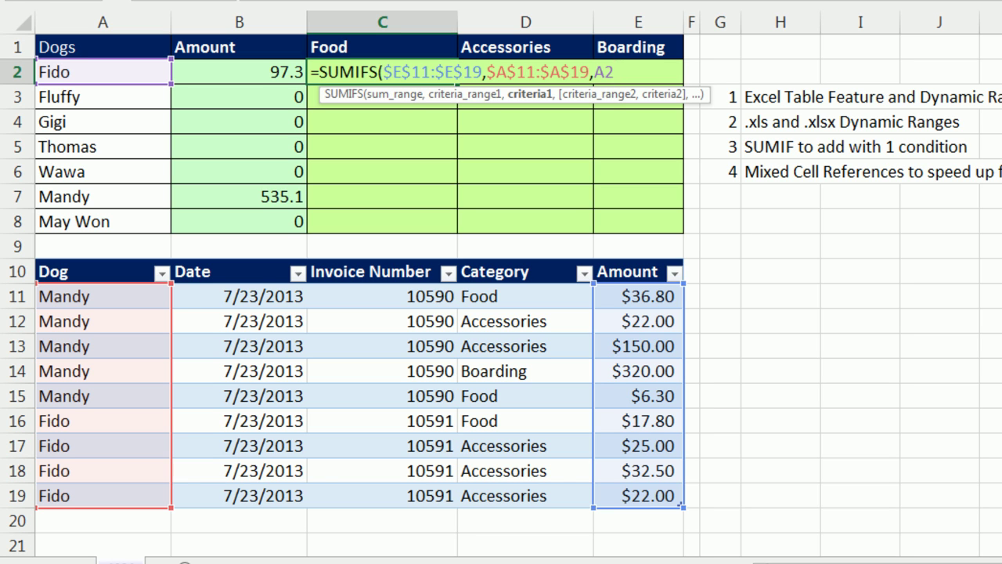
key("F4")
key("F4")
key("F4")
key("F4")
key("F4")
key("F4")
key("F4")
Add category range $D$11:$D$19 with header criterion C$1 and close the SUMIFS
type("$A2,")
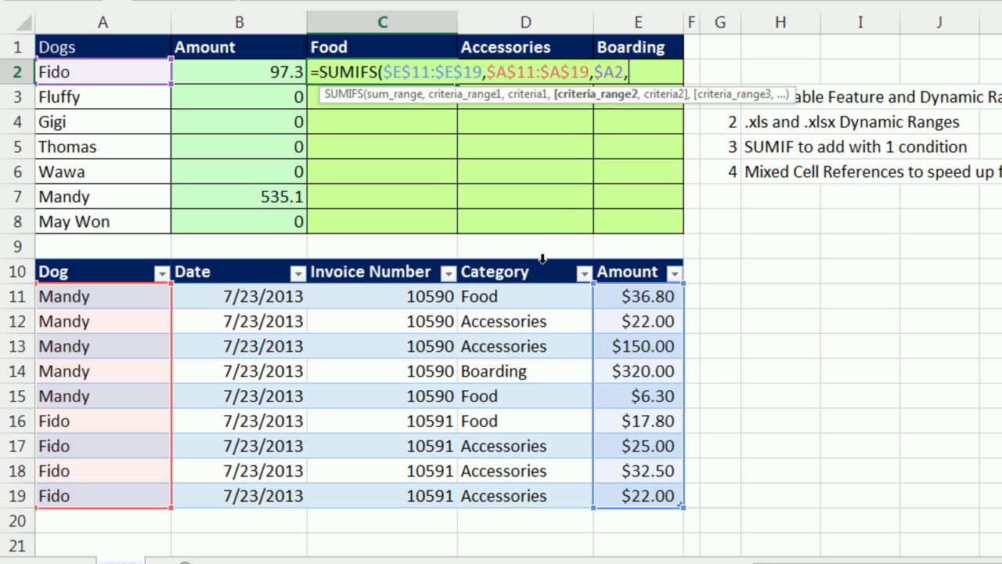
left_click_drag(480, 296, 506, 475)
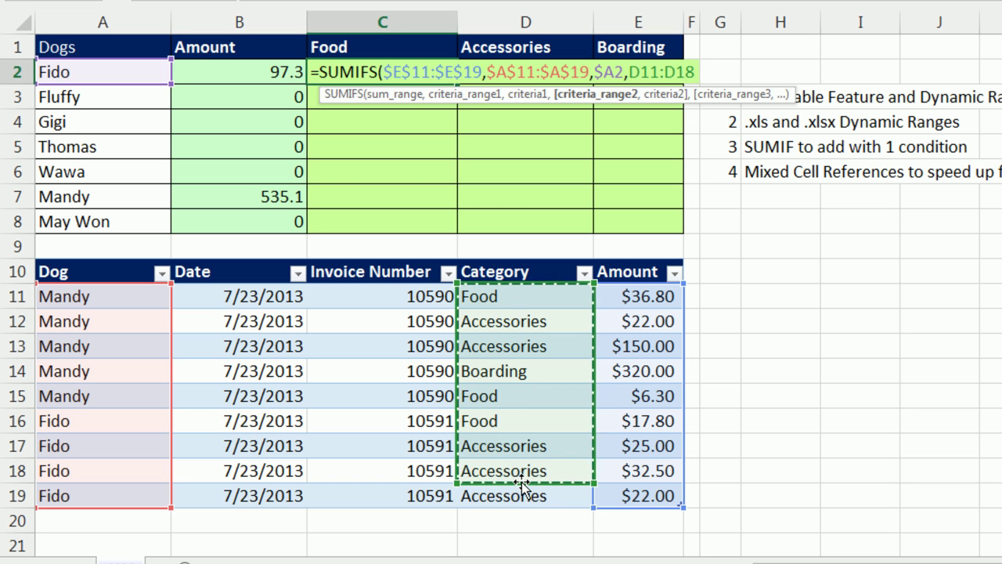
key("F4")
key("BackSpace")
type("9")
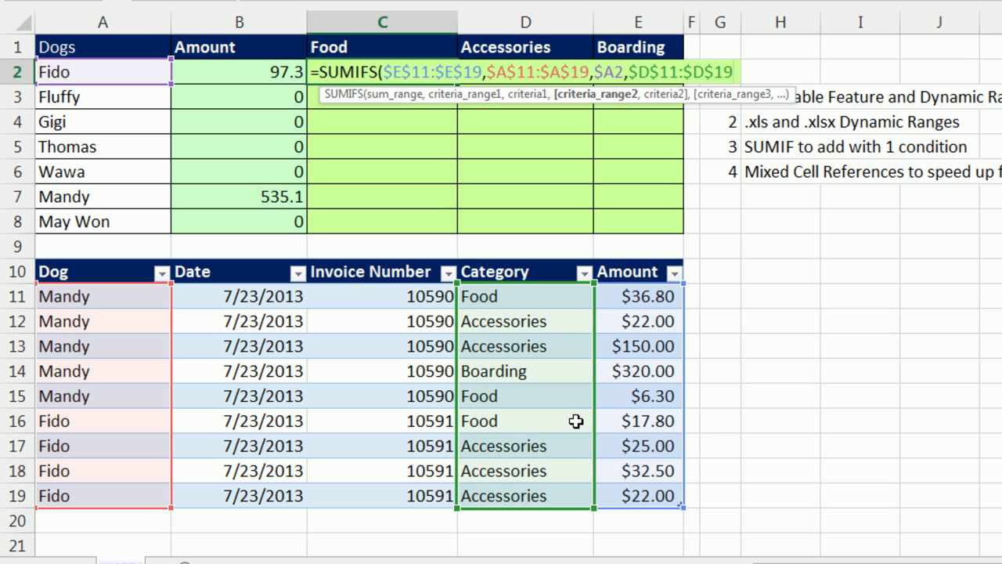
type(",")
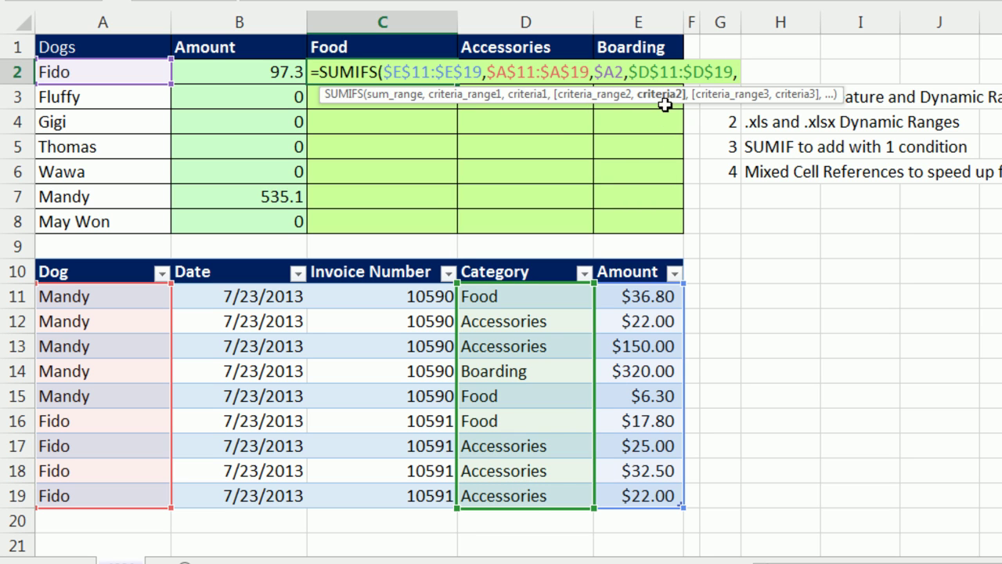
left_click(346, 45)
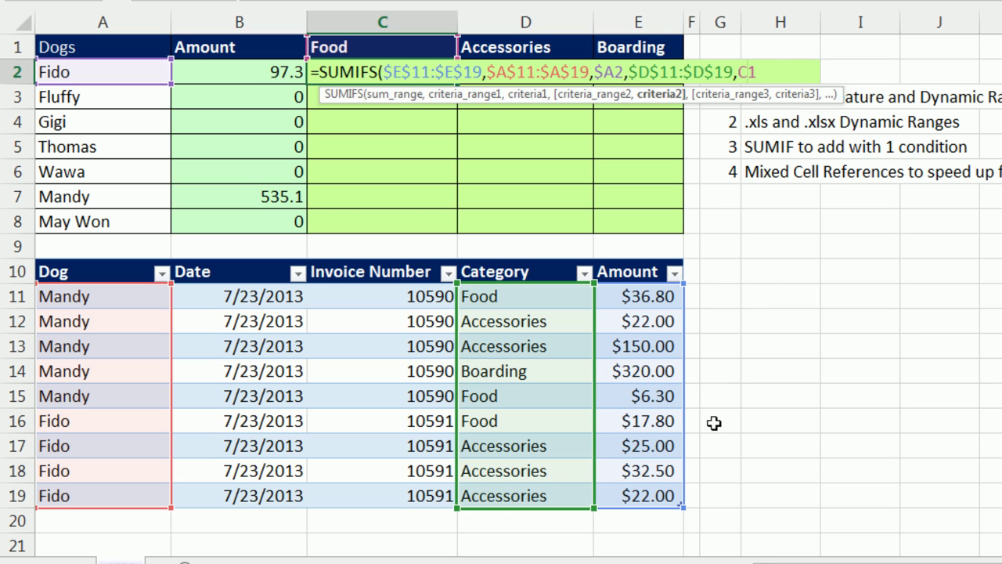
key("F4")
key("F4")
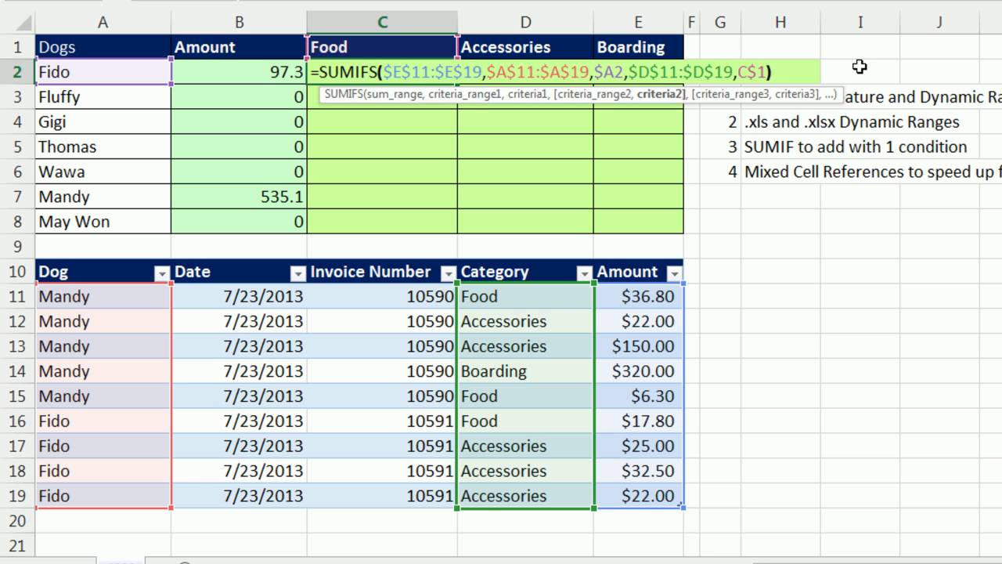
type(")")
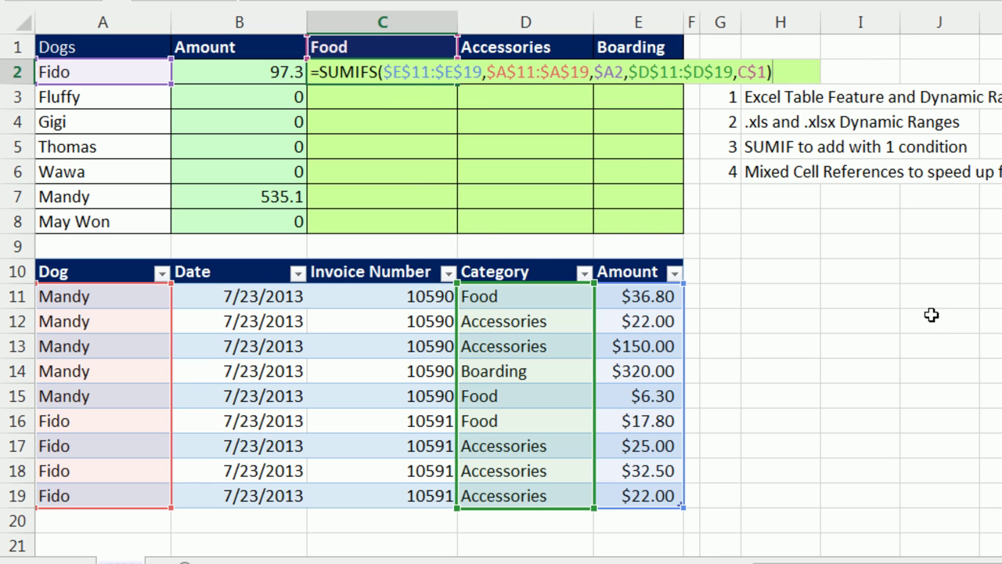
Commit the SUMIFS and fill it through C2:E8, checking May Won's Boarding formula in E8
key("ctrl+Return")
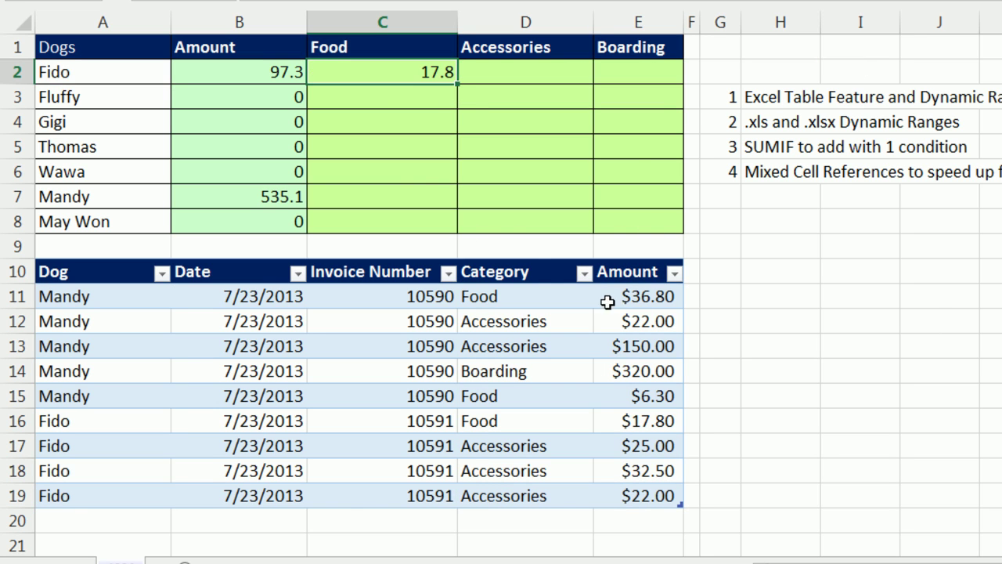
left_click_drag(463, 85, 465, 235)
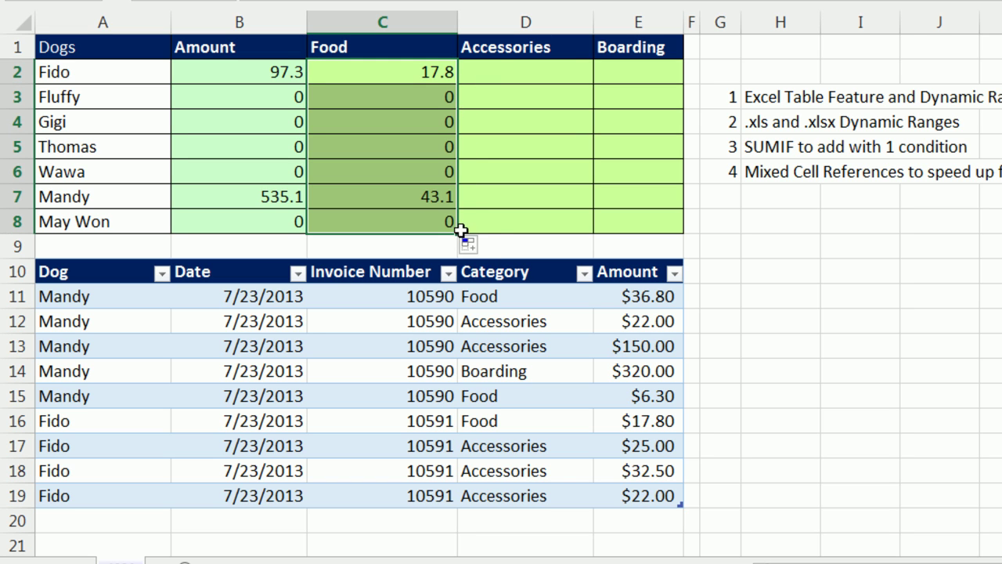
left_click_drag(459, 232, 680, 237)
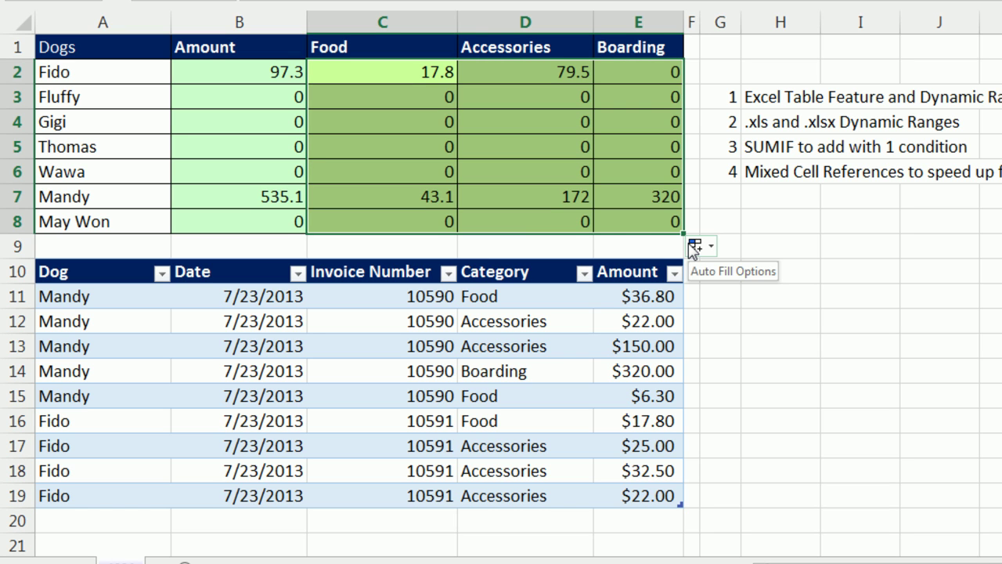
left_click(642, 223)
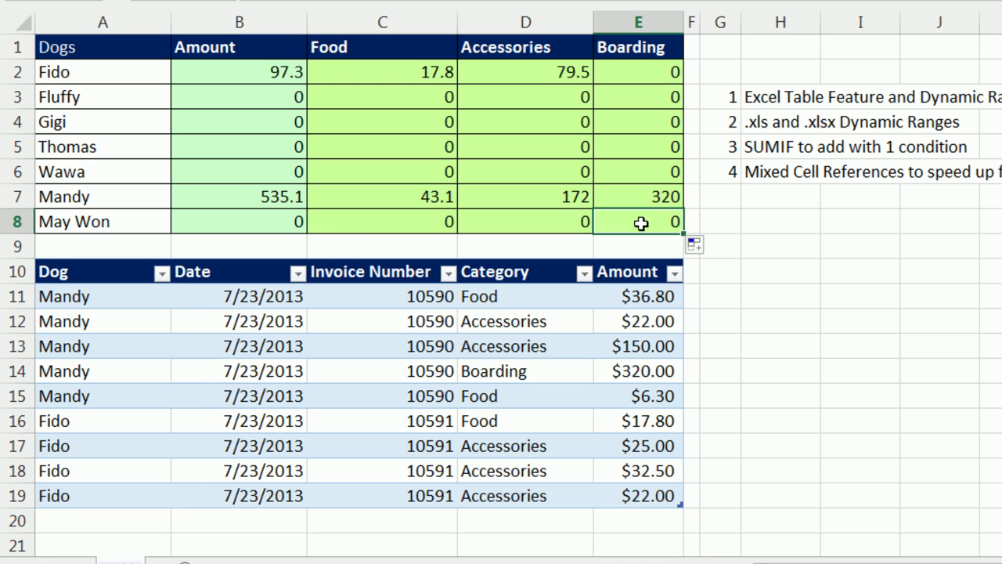
double_click(641, 224)
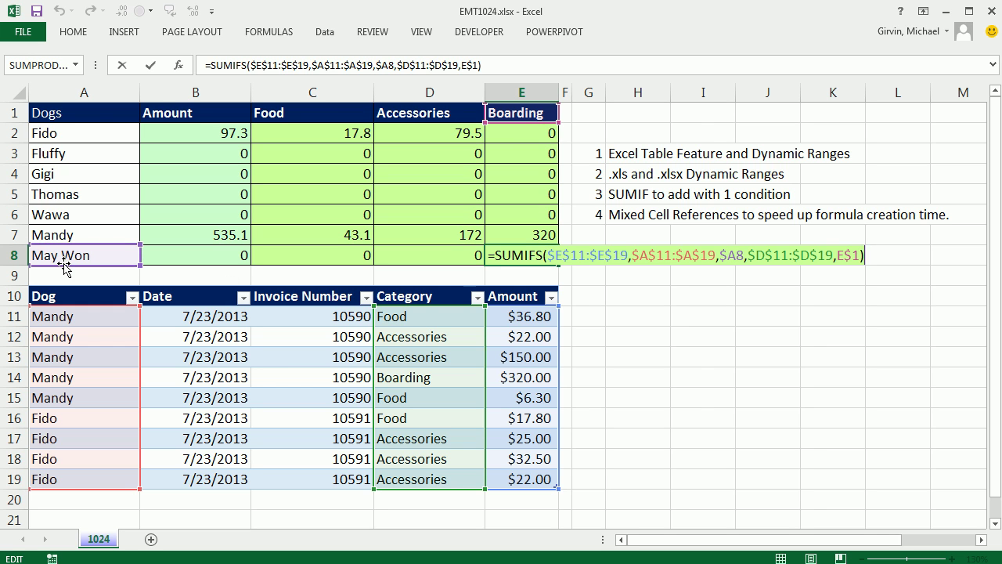
key("Left")
key("Left")
key("Left")
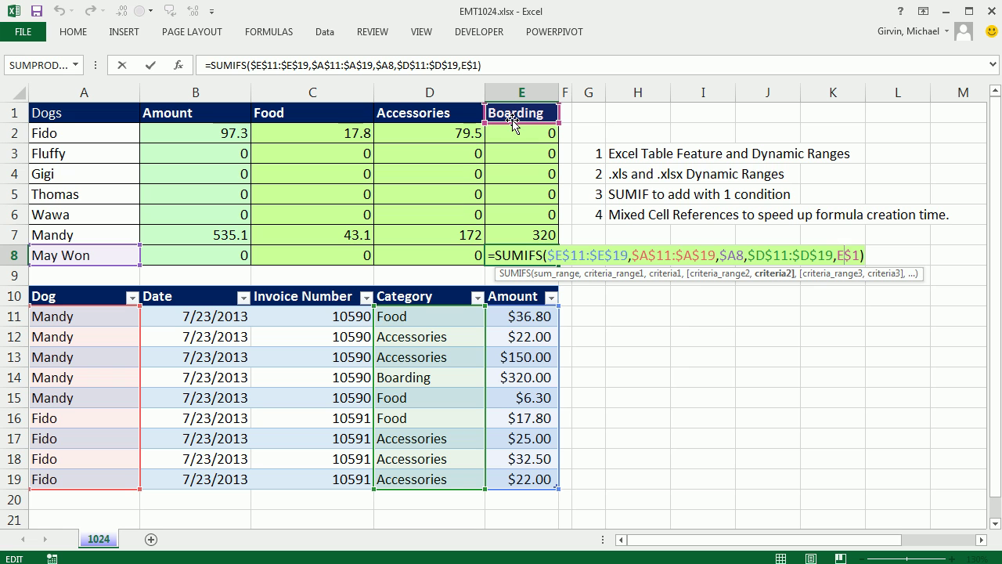
key("ctrl+Return")
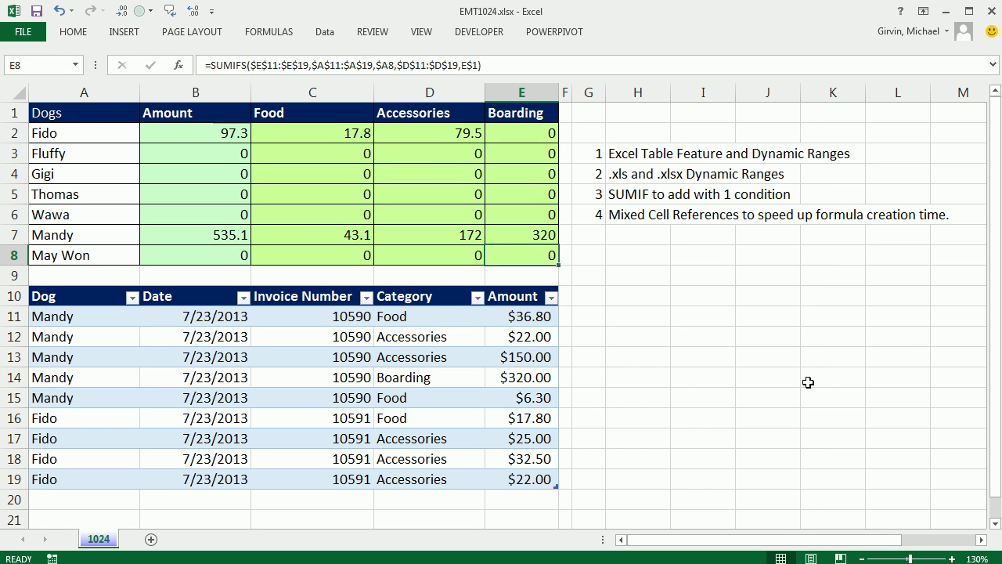
Compare Fido's SUMIF in B2 with the SUMIFS in C2, leaving both unchanged
left_click(217, 135)
double_click(217, 134)
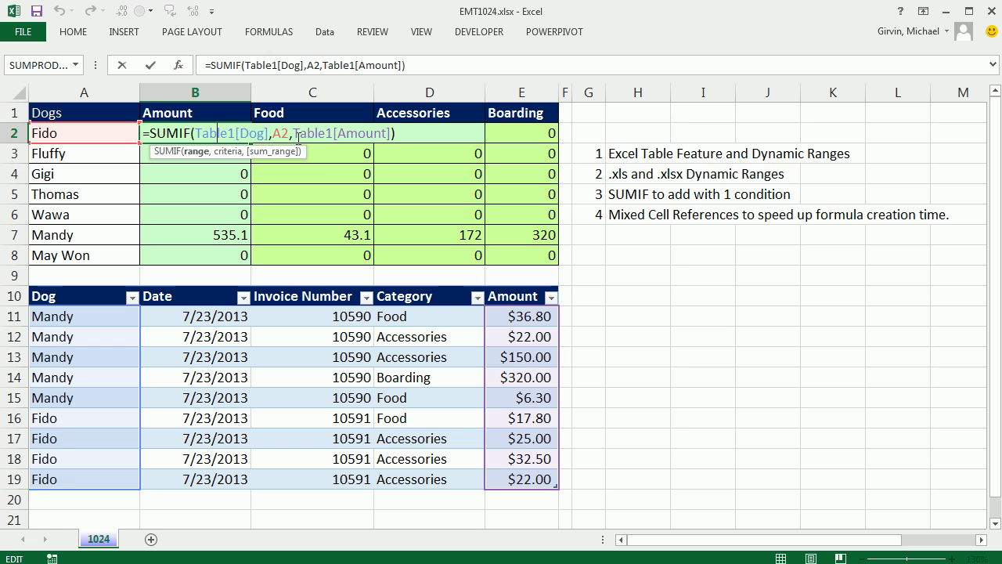
key("Escape")
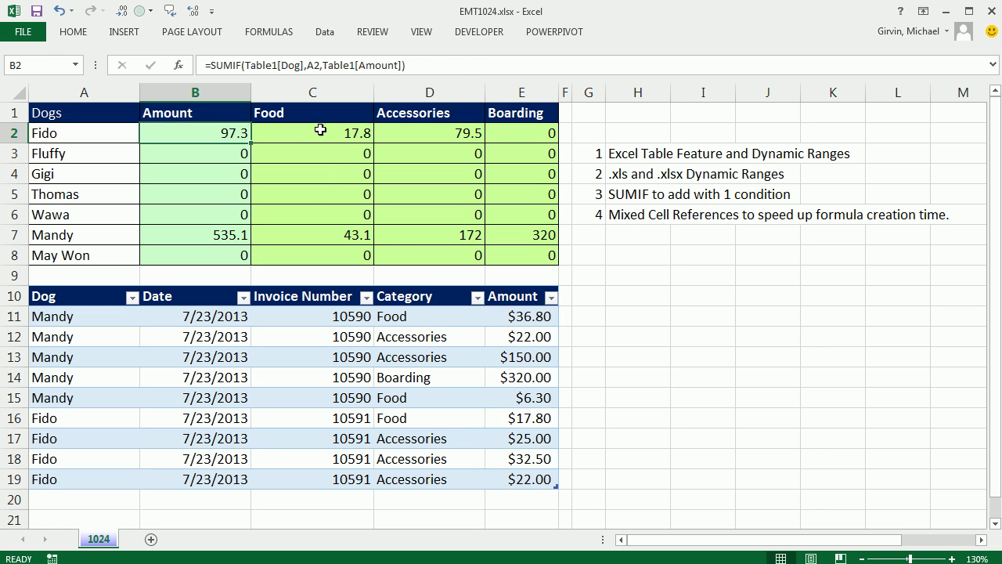
double_click(320, 130)
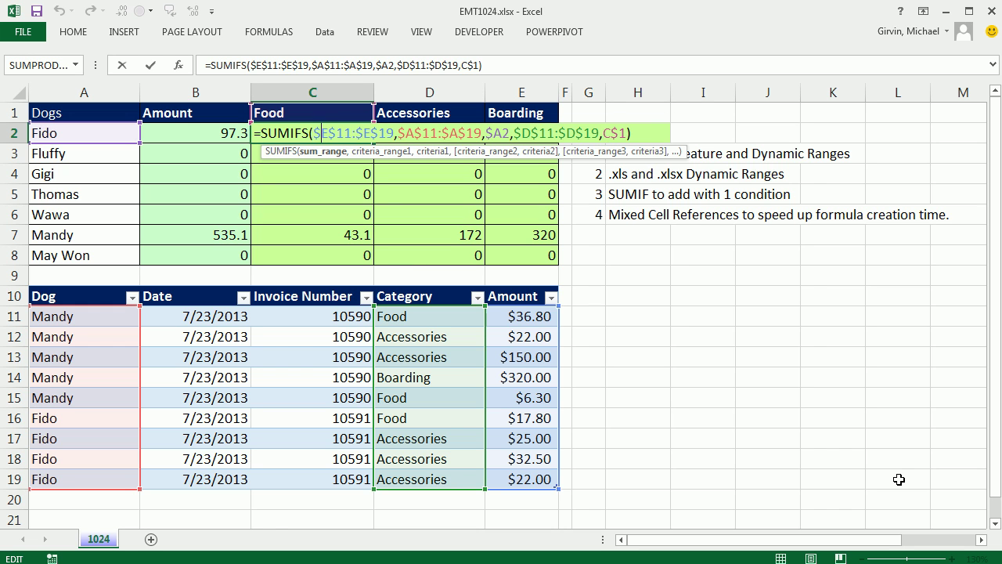
key("ctrl+Return")
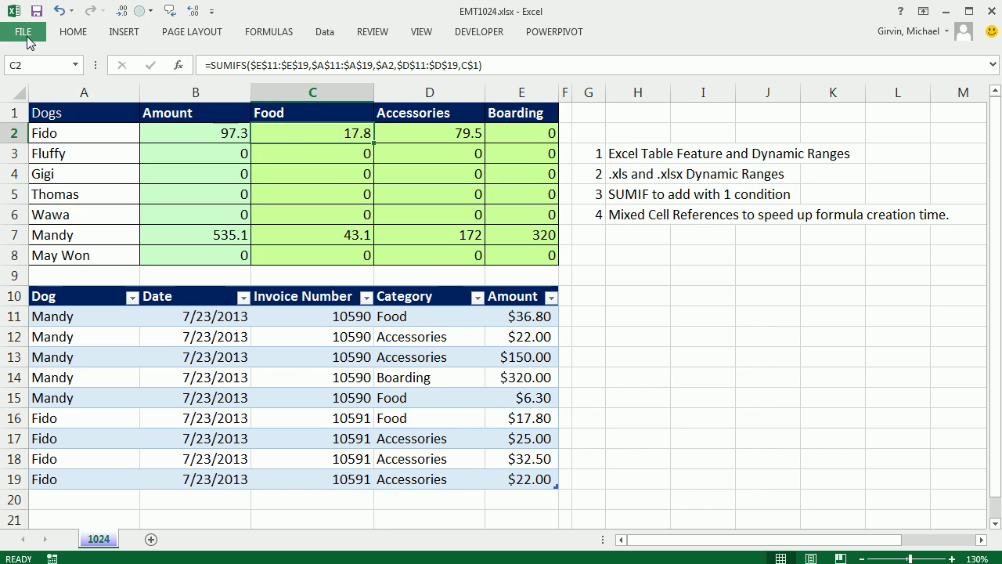
left_click(26, 35)
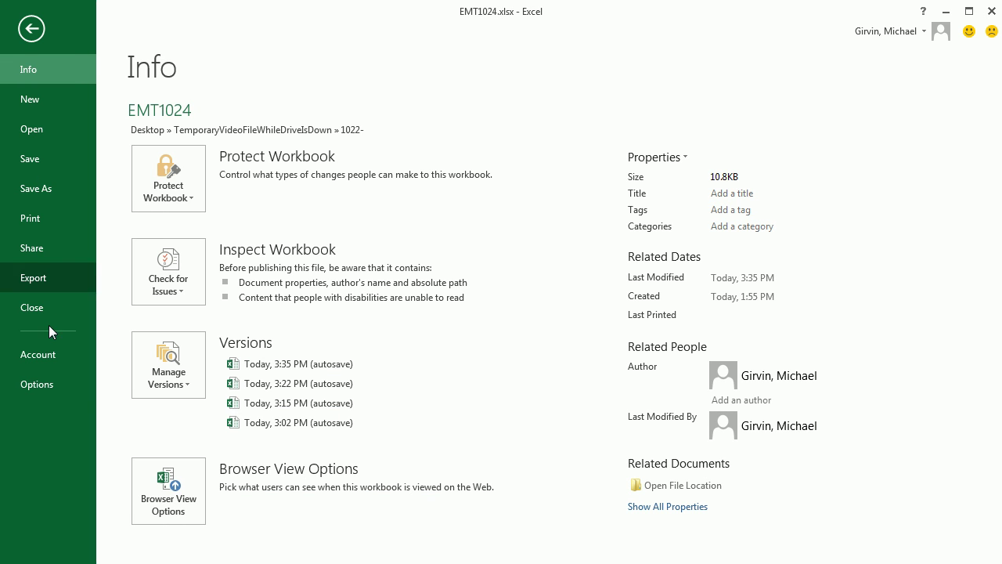
left_click(36, 394)
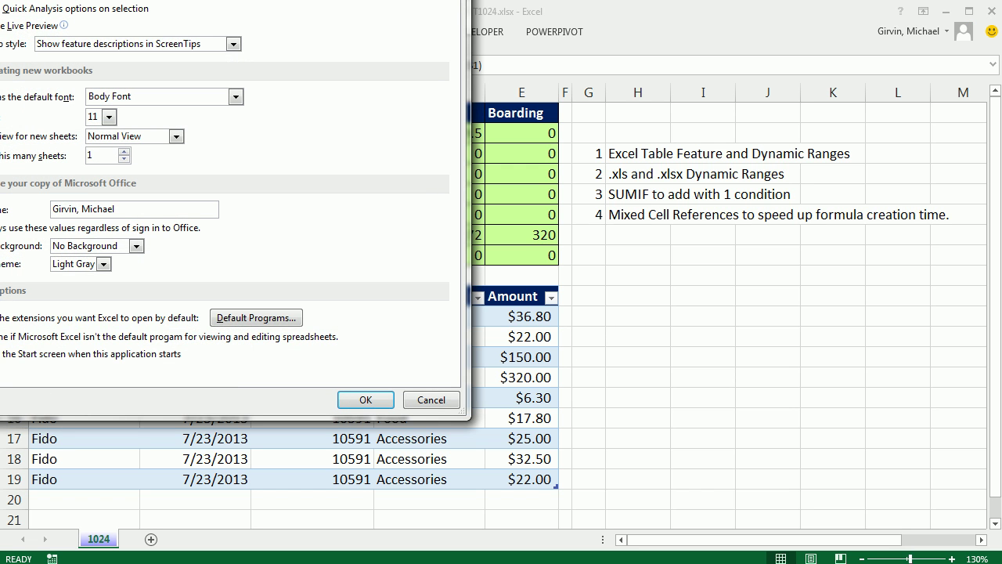
key("Down")
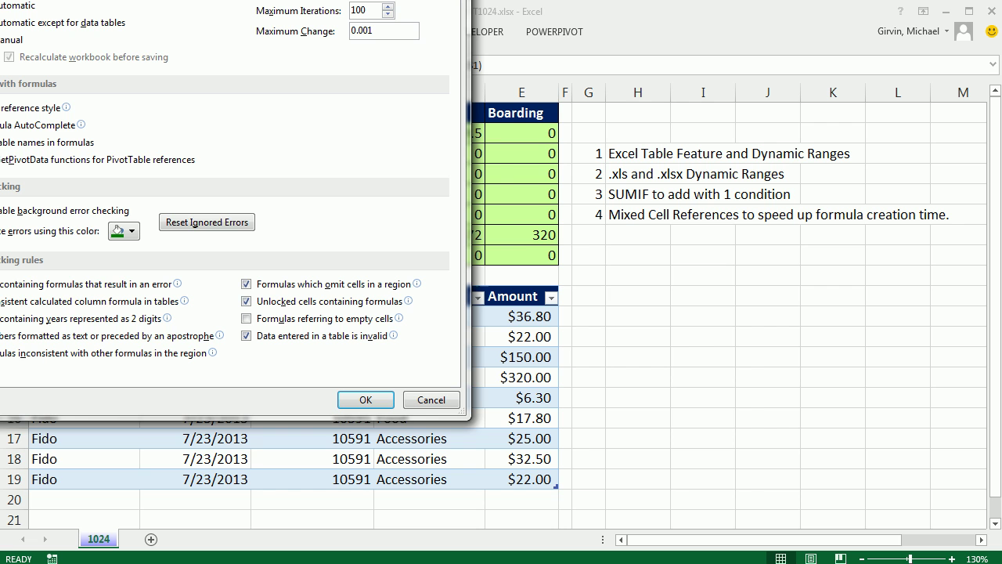
left_click_drag(235, 0, 323, 46)
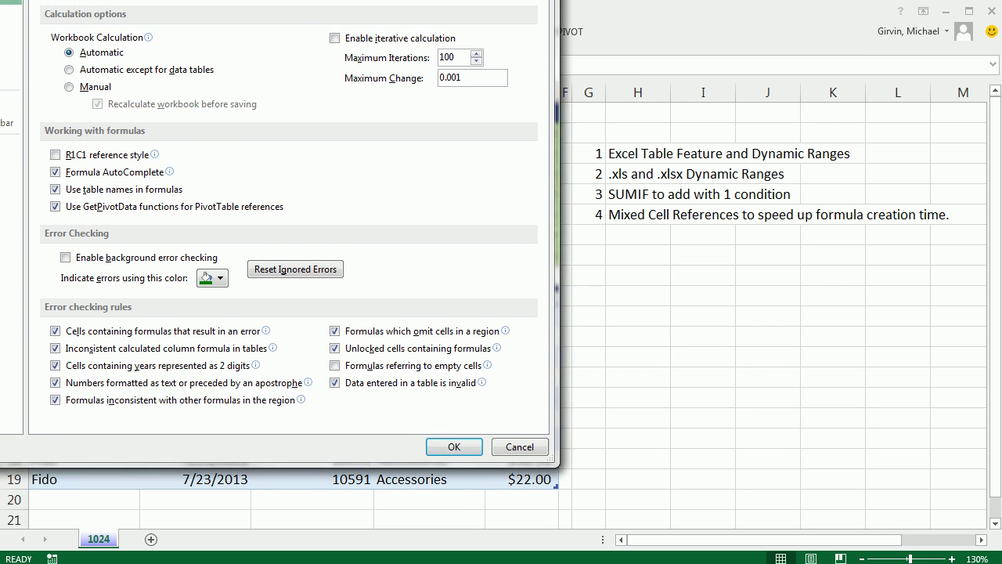
left_click_drag(324, 0, 357, 13)
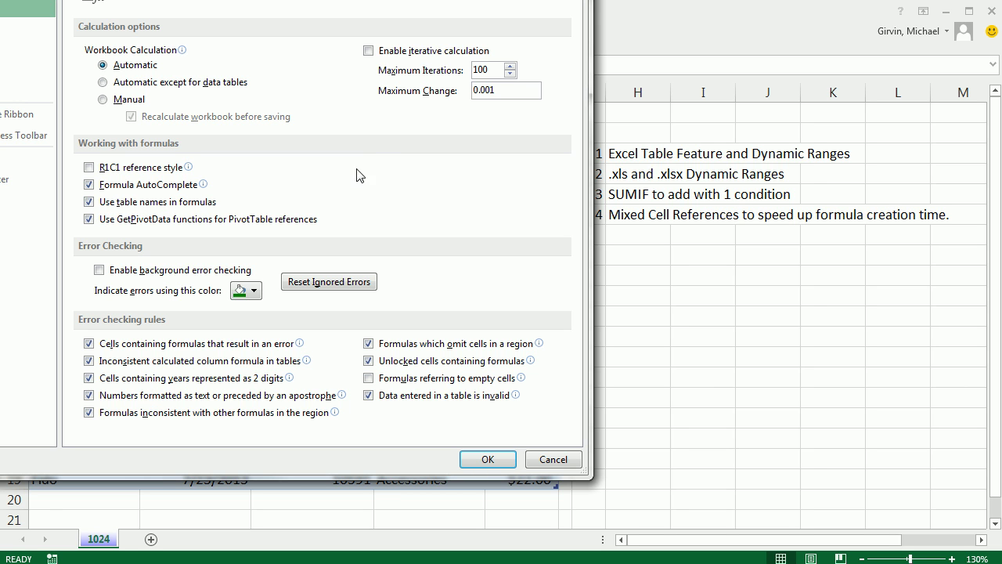
key("Return")
double_click(196, 133)
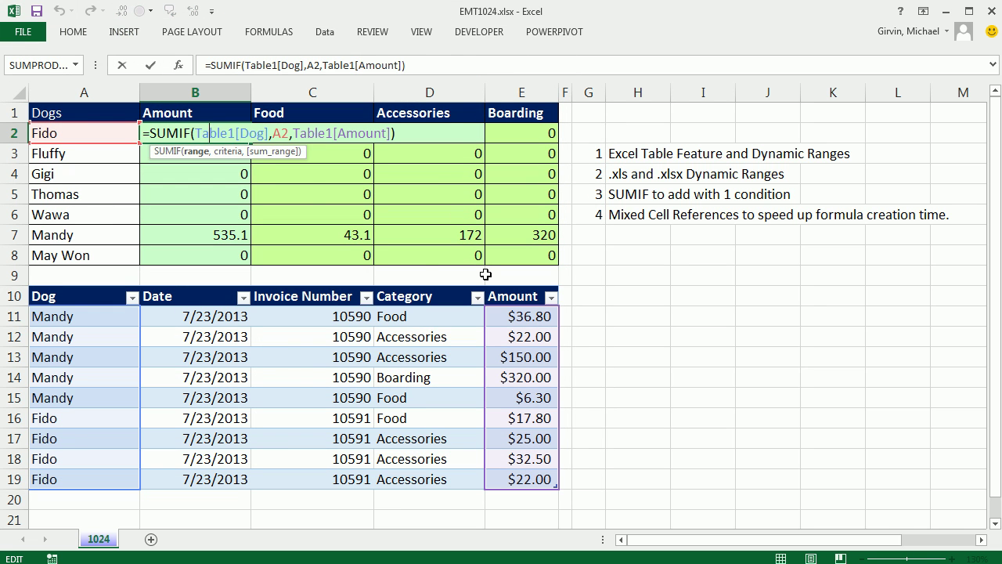
Check Fido's Amount and Food SUMIFS formulas, leaving both unchanged
key("Escape")
double_click(332, 134)
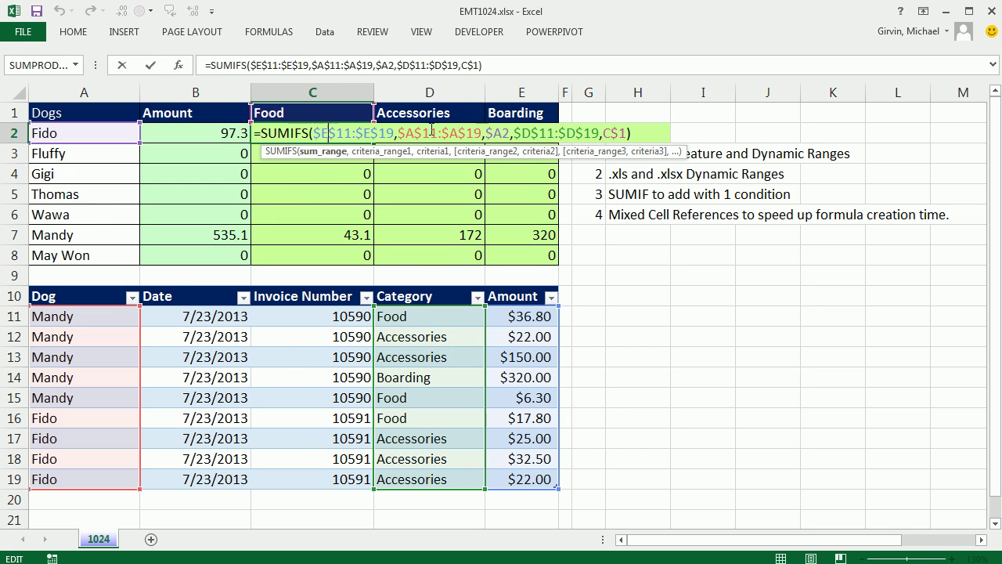
key("Escape")
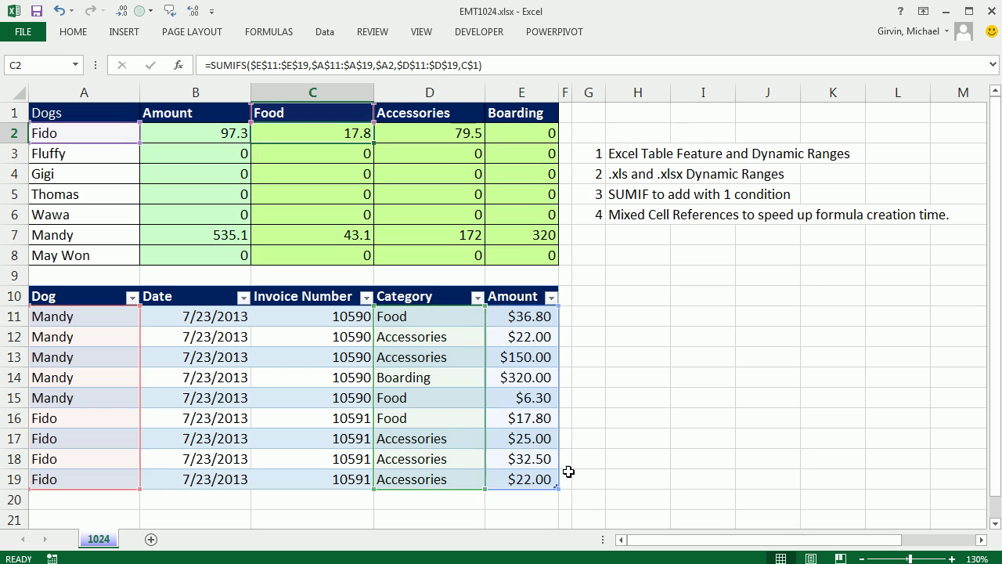
Add table row 20: Gigi, 7/24/2013, invoice 10592, Food, 200
left_click(543, 478)
key("Tab")
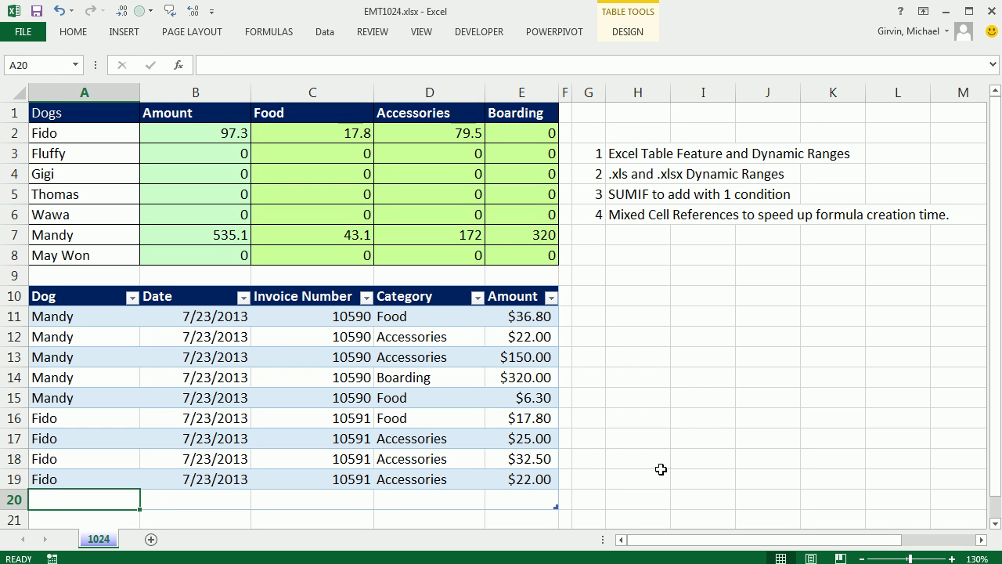
type("Gigi")
key("Tab")
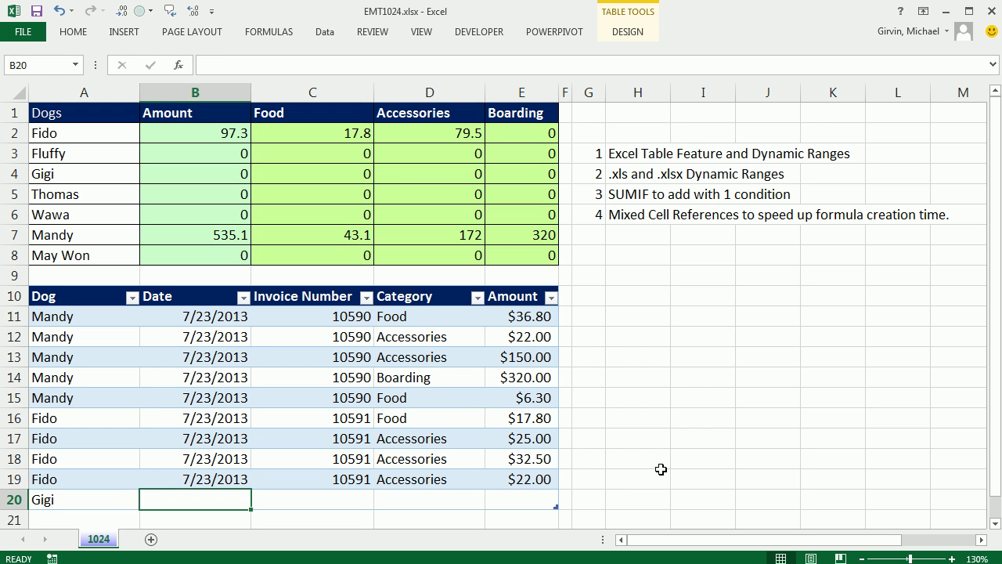
type("7/")
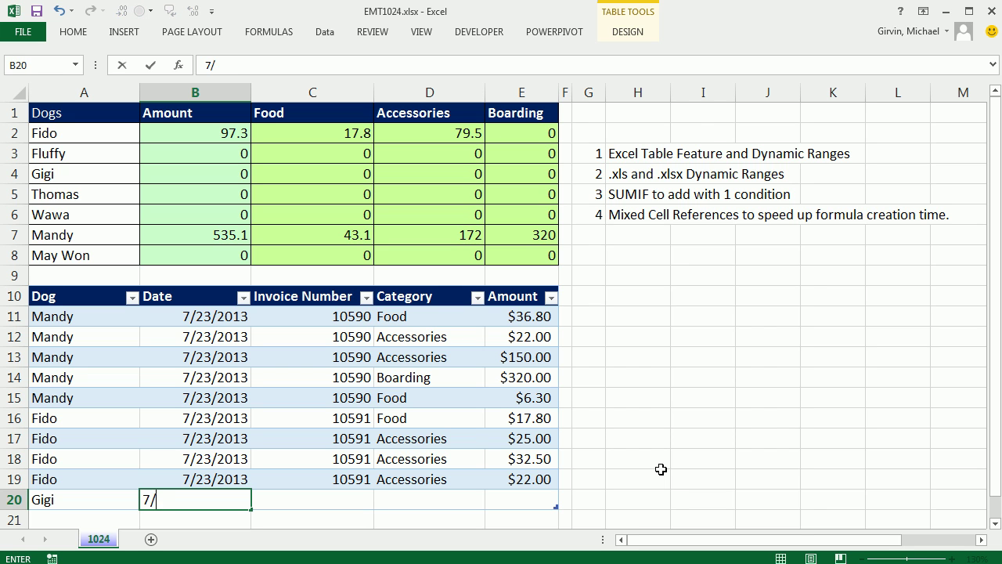
type("24/2013")
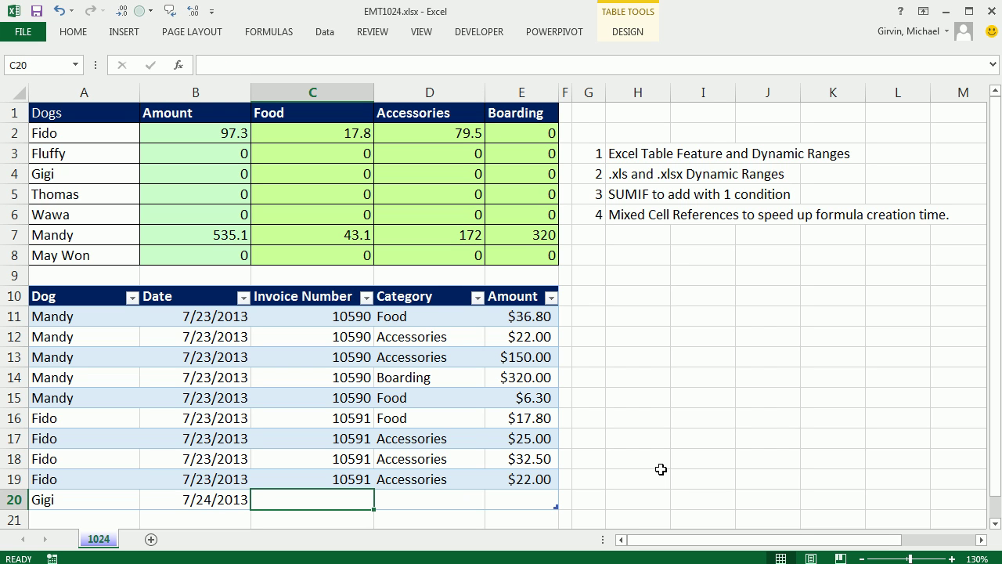
type("10592")
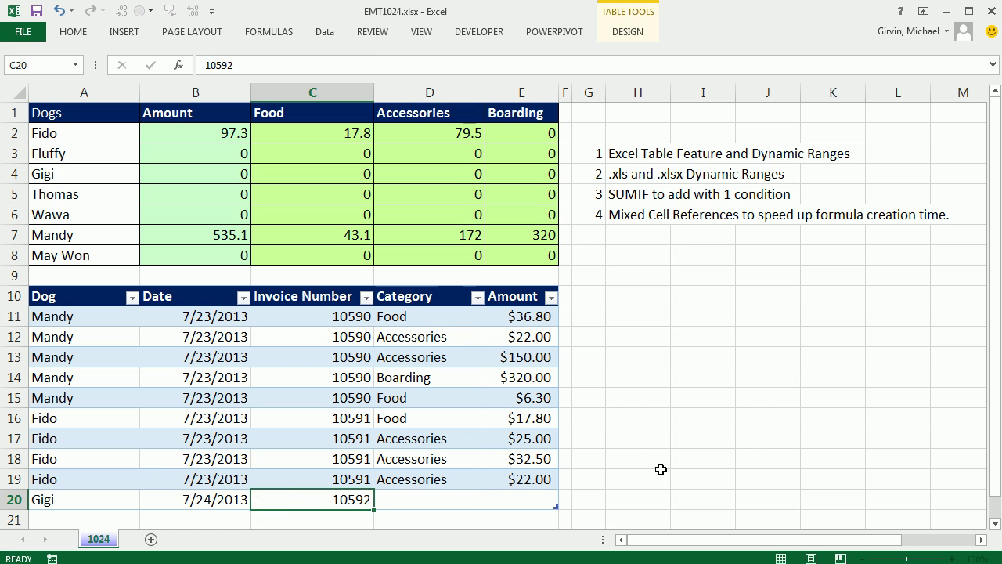
key("Tab")
type("Food")
key("Tab")
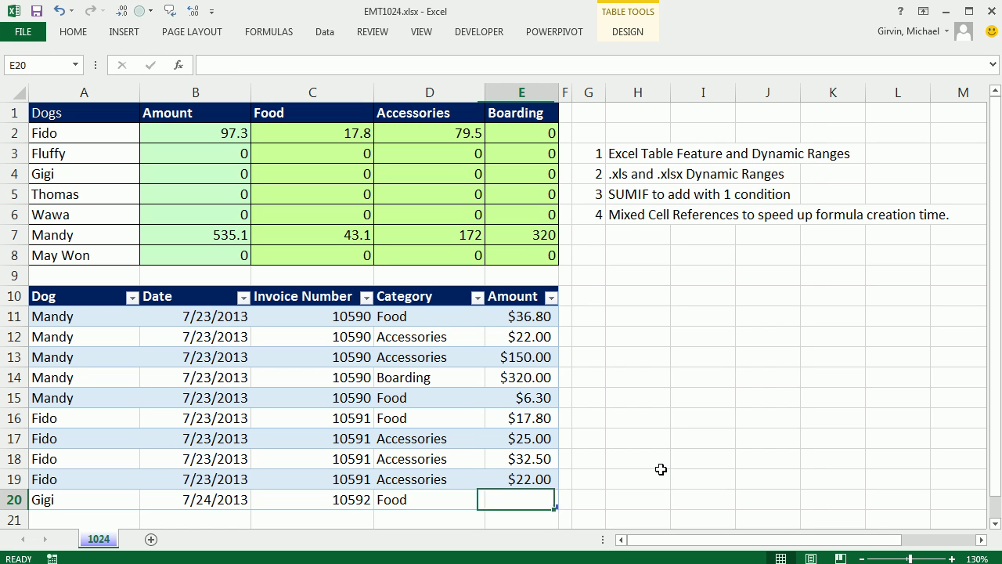
type("200")
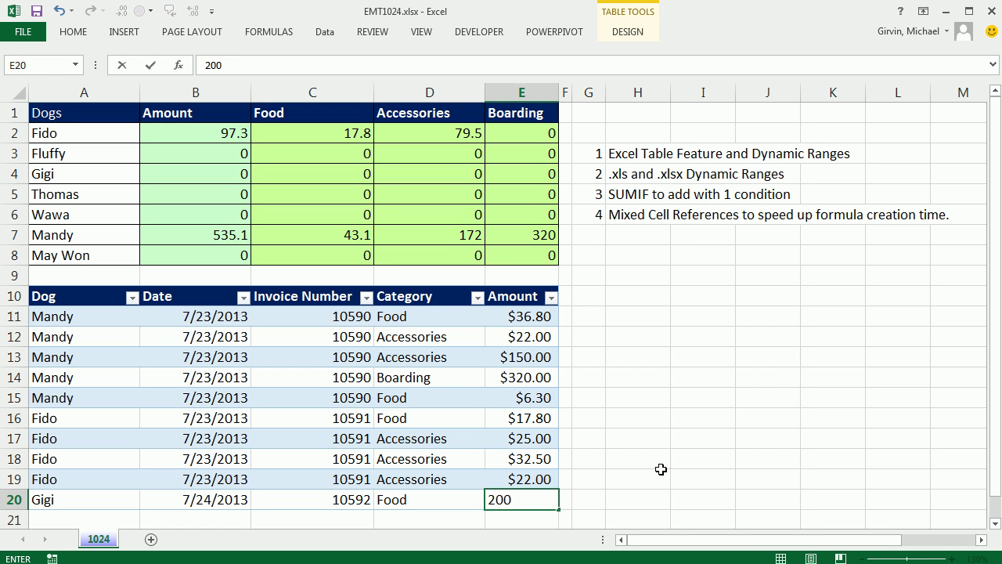
key("Return")
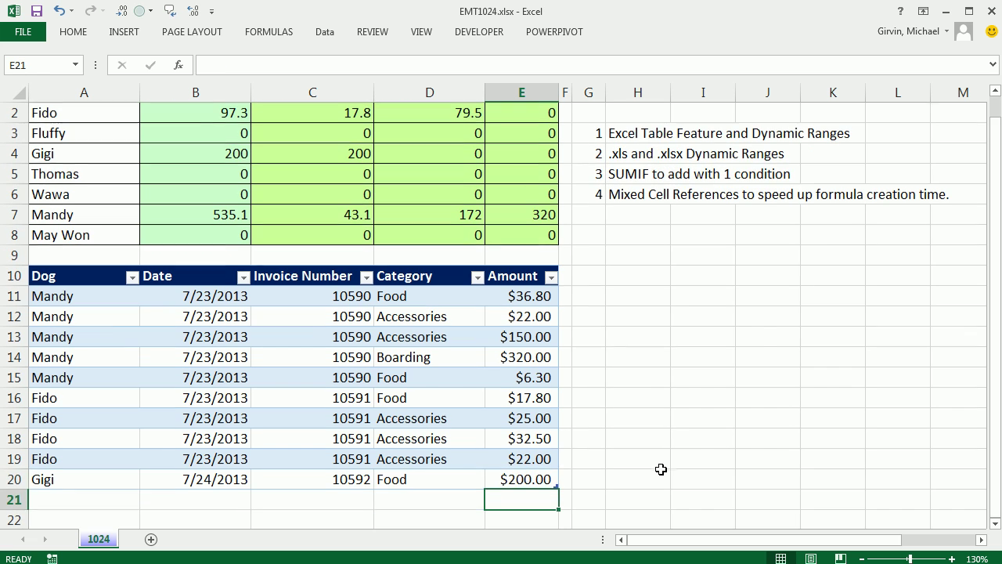
scroll(475, 258, "up", 1)
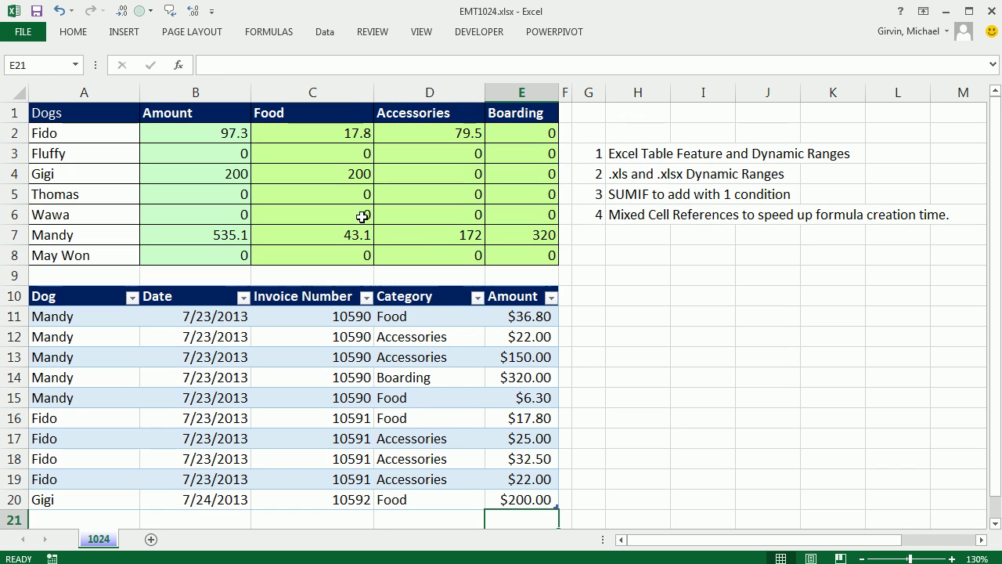
left_click(347, 173)
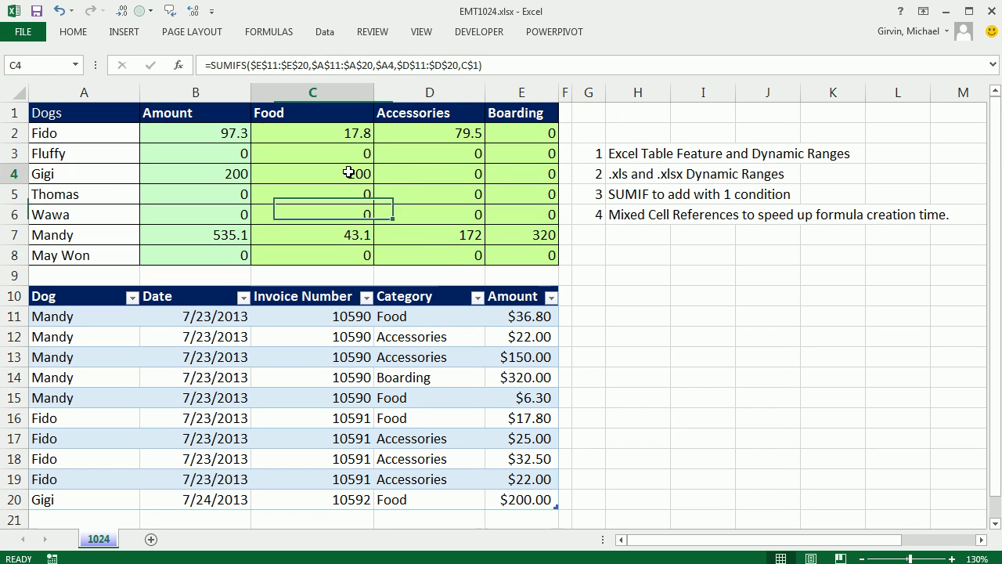
key("F2")
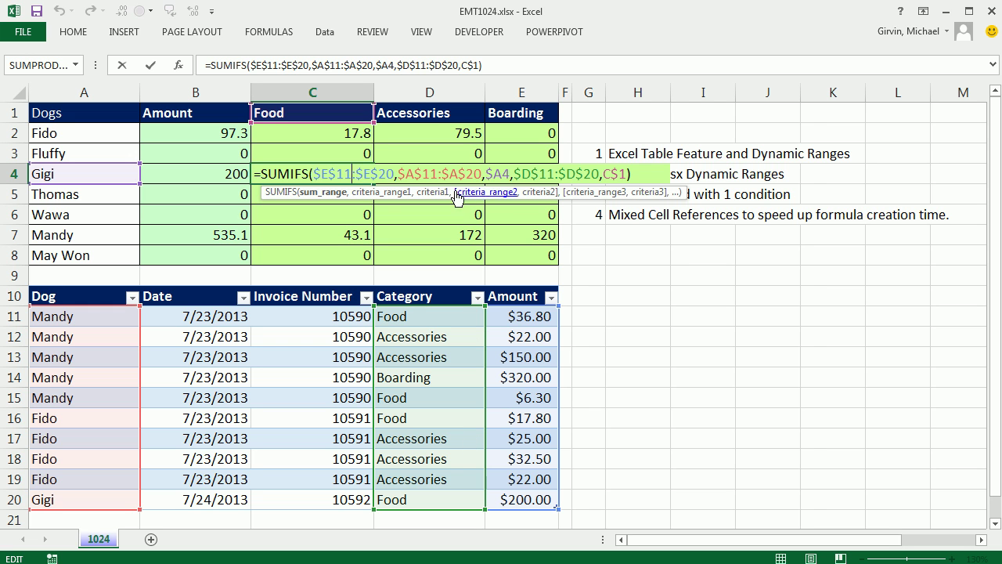
key("Escape")
left_click(219, 175)
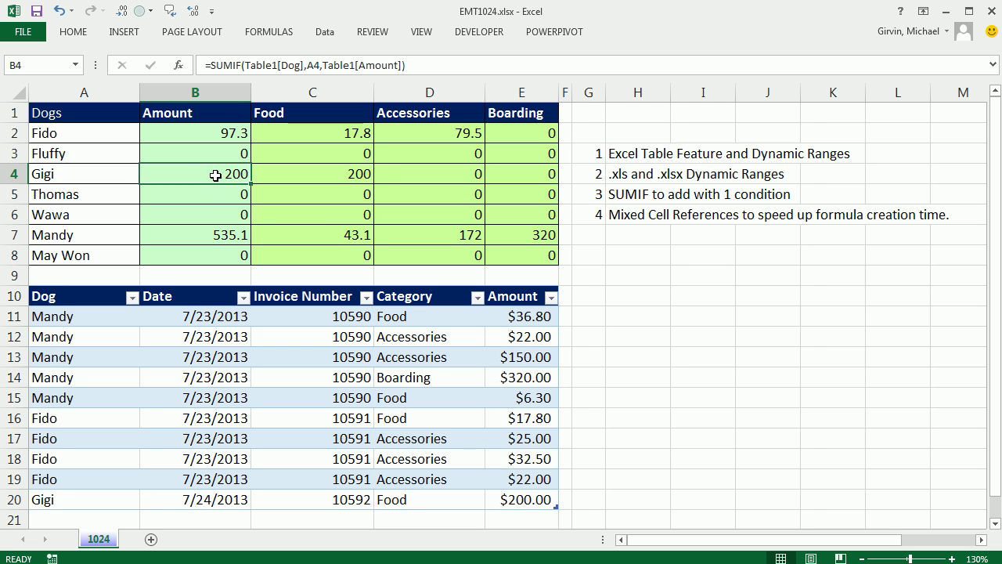
double_click(218, 174)
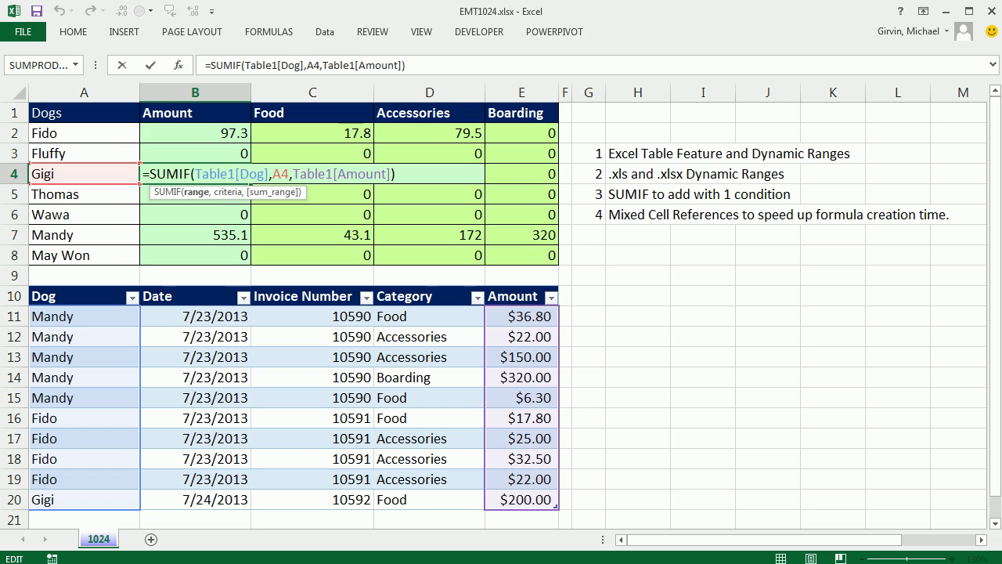